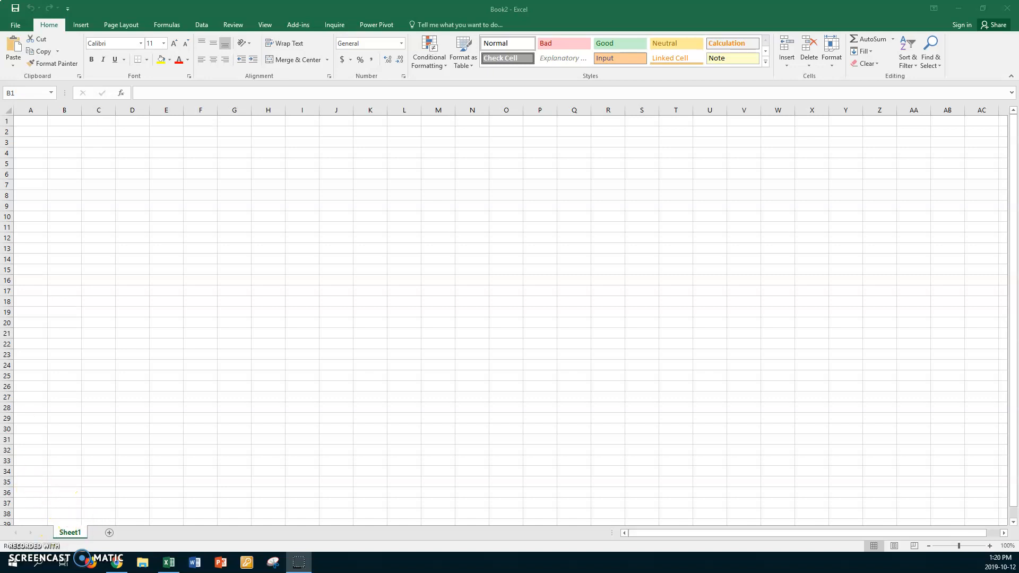
Open the workbook xx Dunkirk Bonus Table from CLASSES V Drive > PC > Teaching Documents PC > If Statements.
{"action": "left_click", "coordinate": [14, 25]}
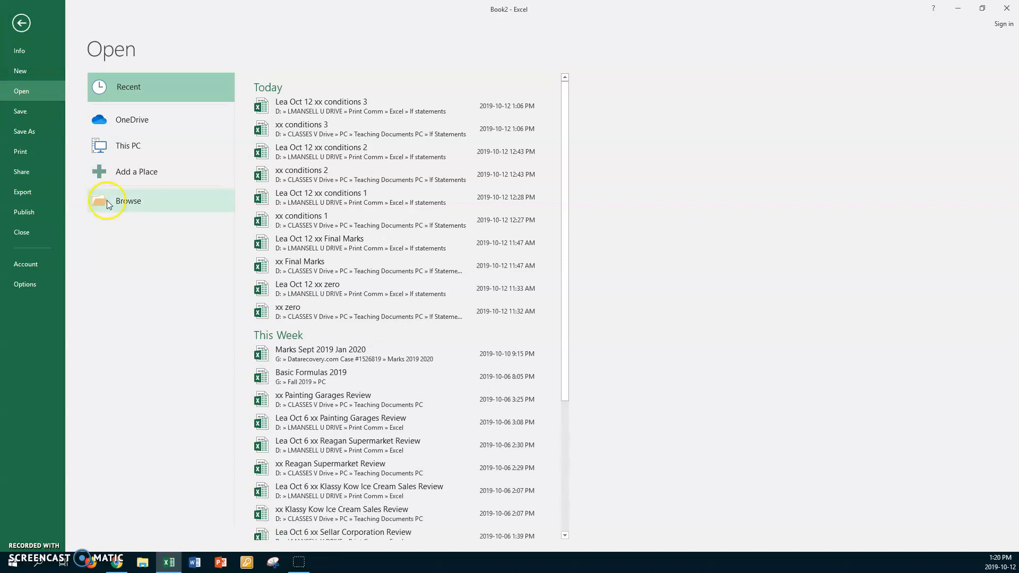
{"action": "left_click", "coordinate": [115, 203]}
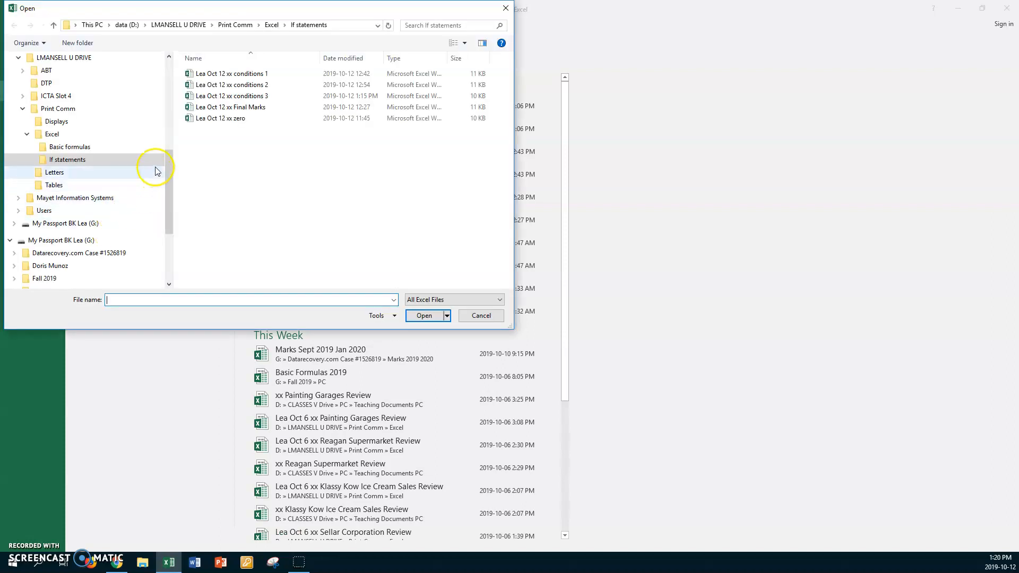
{"action": "left_click_drag", "start_coordinate": [169, 184], "coordinate": [169, 152]}
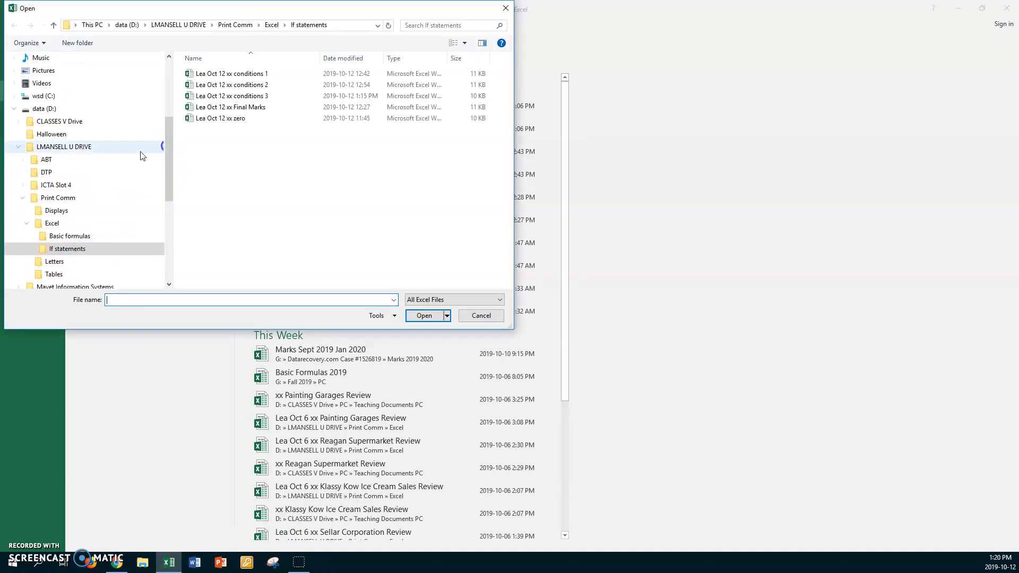
{"action": "left_click", "coordinate": [56, 122]}
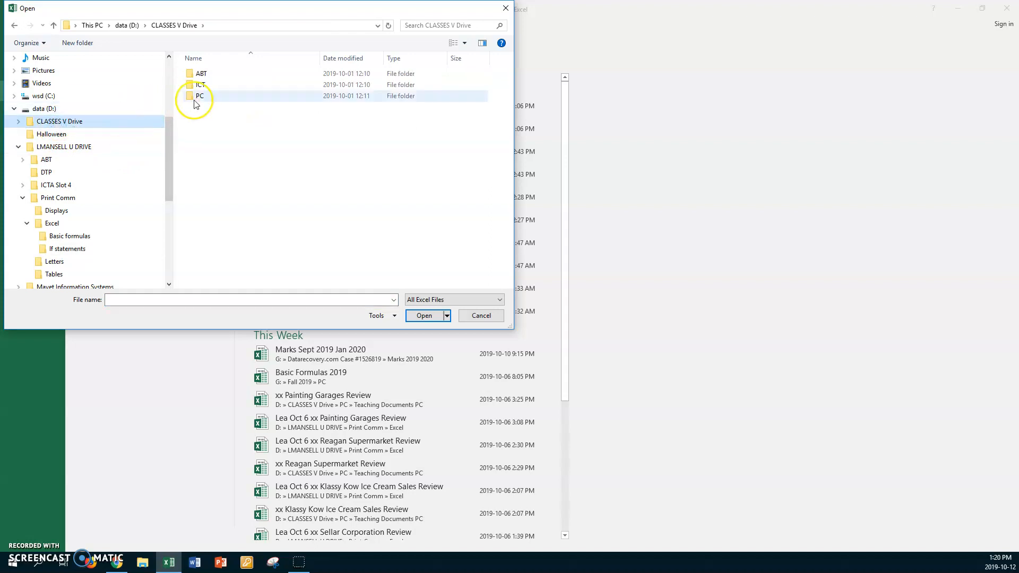
{"action": "double_click", "coordinate": [193, 95]}
{"action": "double_click", "coordinate": [193, 73]}
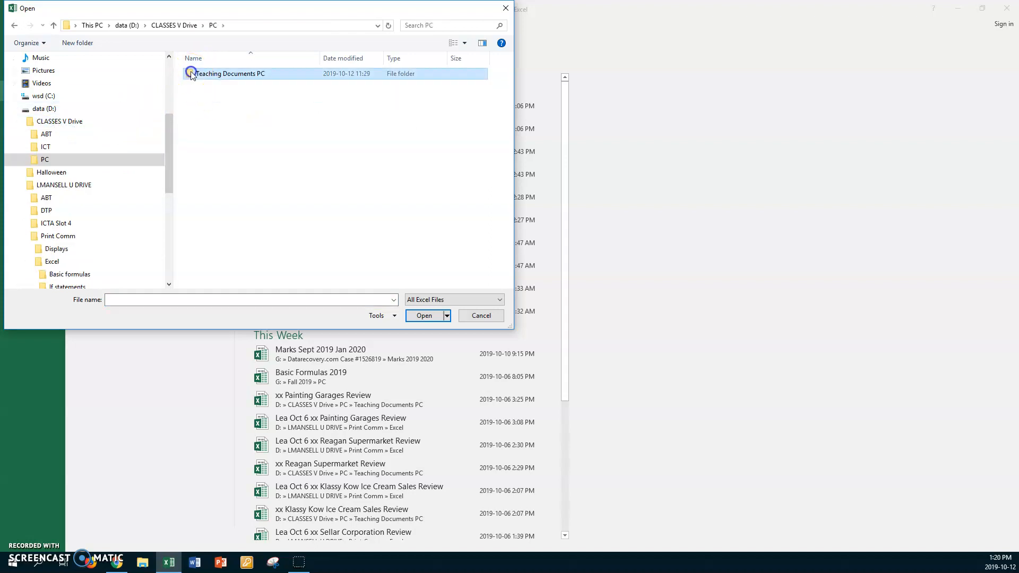
{"action": "double_click", "coordinate": [189, 85]}
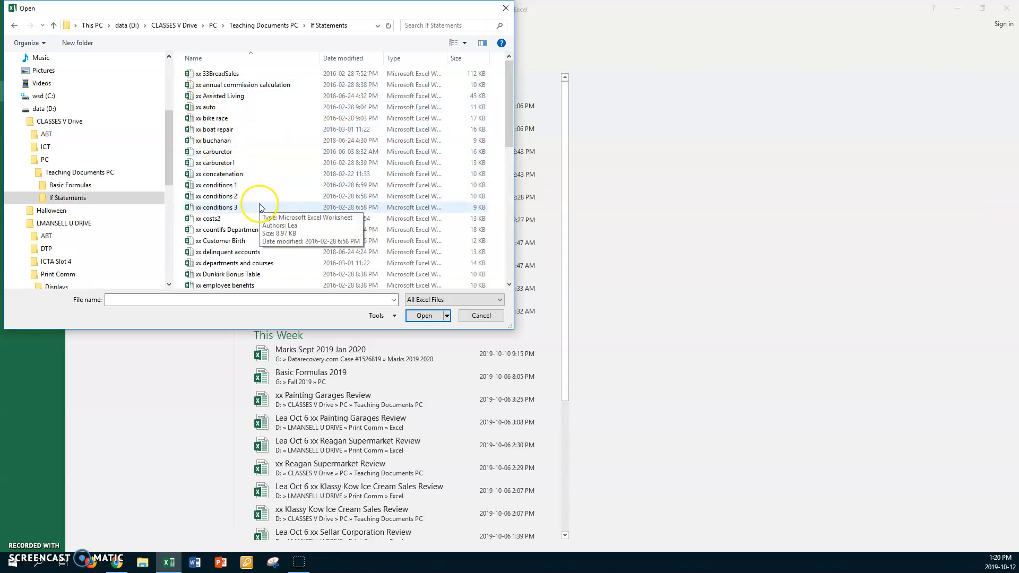
{"action": "scroll", "coordinate": [260, 208], "scroll_direction": "down", "scroll_amount": 1}
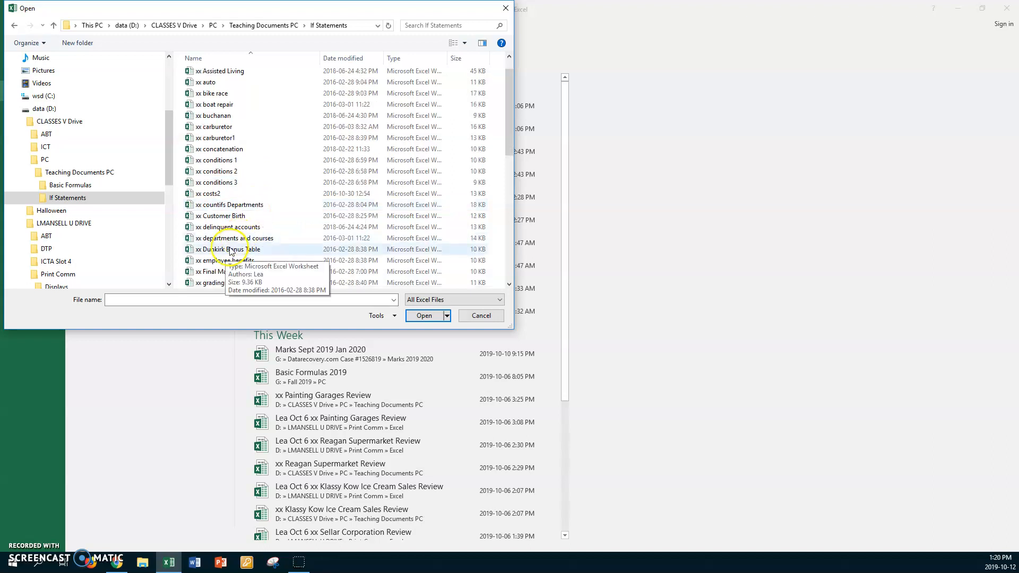
{"action": "double_click", "coordinate": [189, 249]}
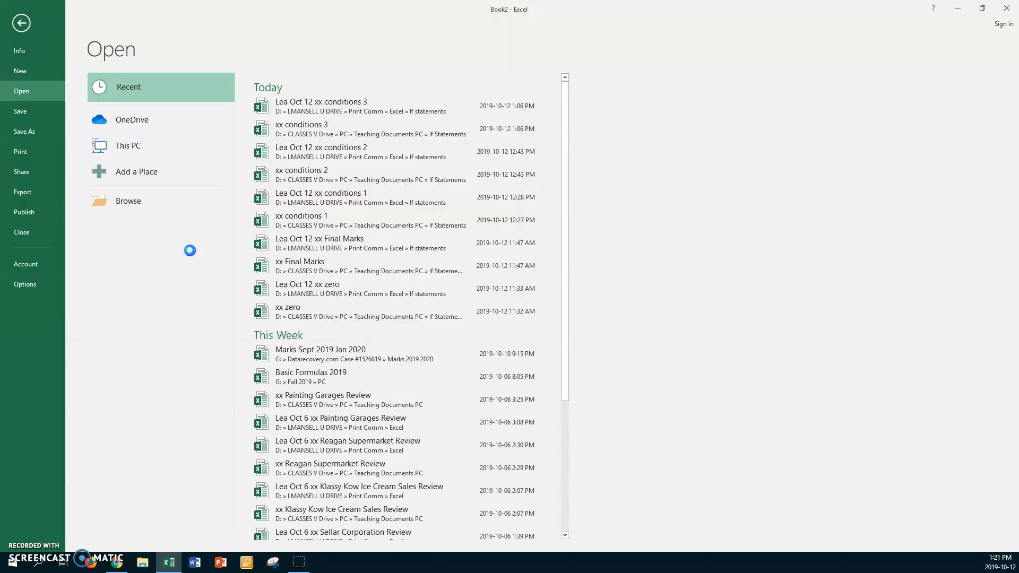
Save a copy in the U drive's Print Comm > Excel > If statements folder, prefixing the file name with the author's first name and "Oct 12".
{"action": "left_click", "coordinate": [15, 25]}
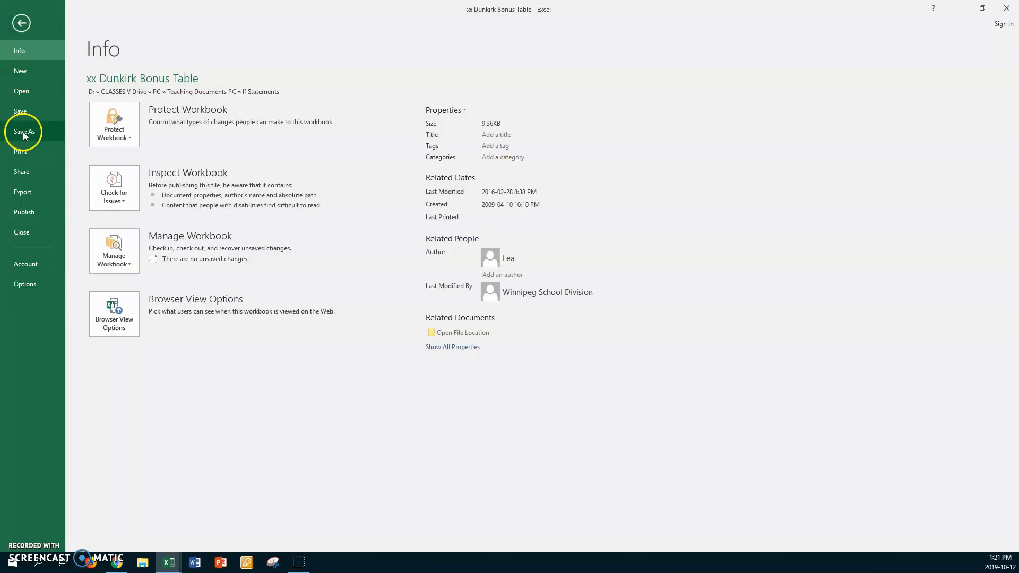
{"action": "left_click", "coordinate": [33, 132]}
{"action": "left_click", "coordinate": [129, 168]}
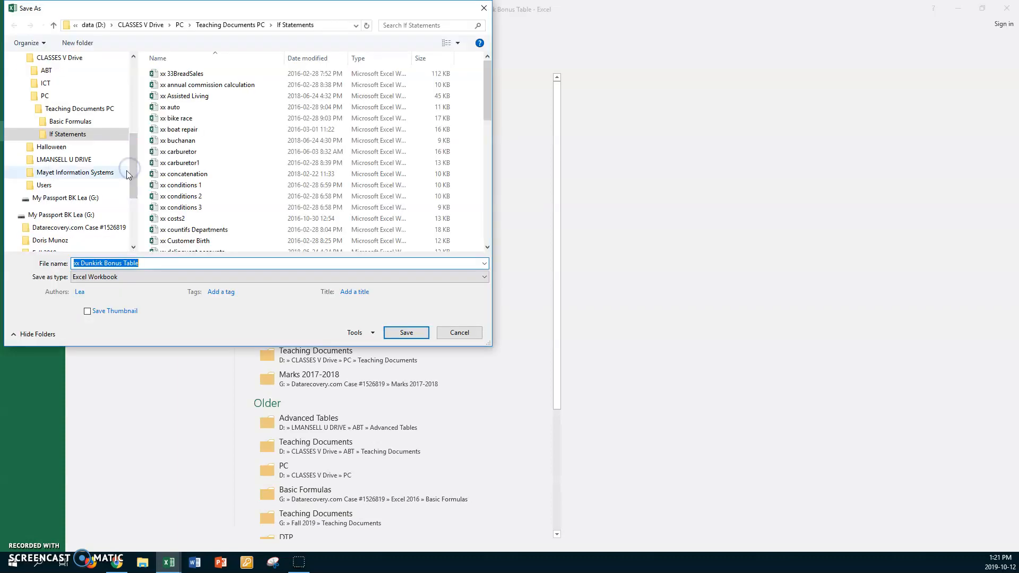
{"action": "left_click", "coordinate": [82, 159]}
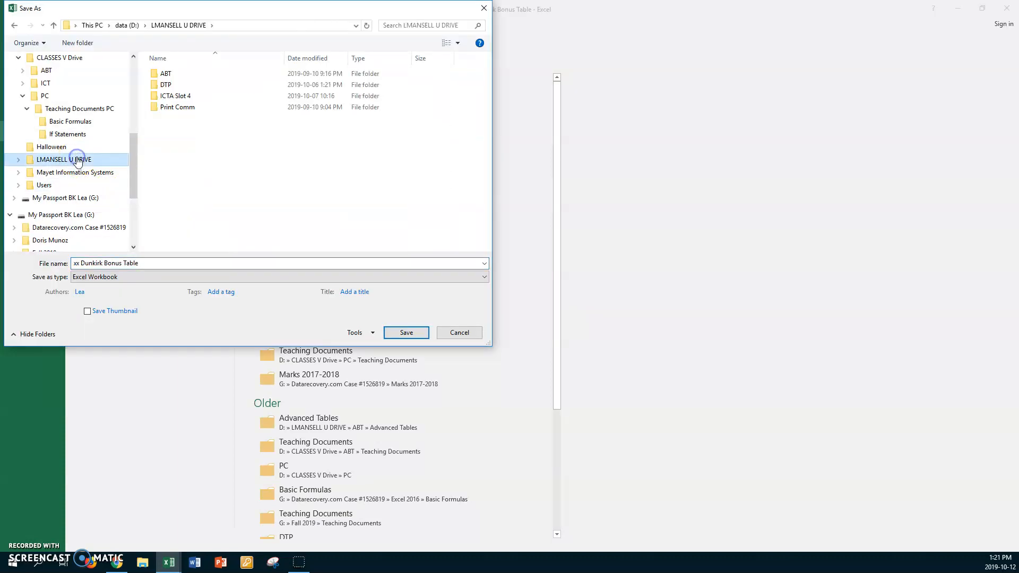
{"action": "double_click", "coordinate": [154, 106]}
{"action": "double_click", "coordinate": [152, 84]}
{"action": "double_click", "coordinate": [155, 86]}
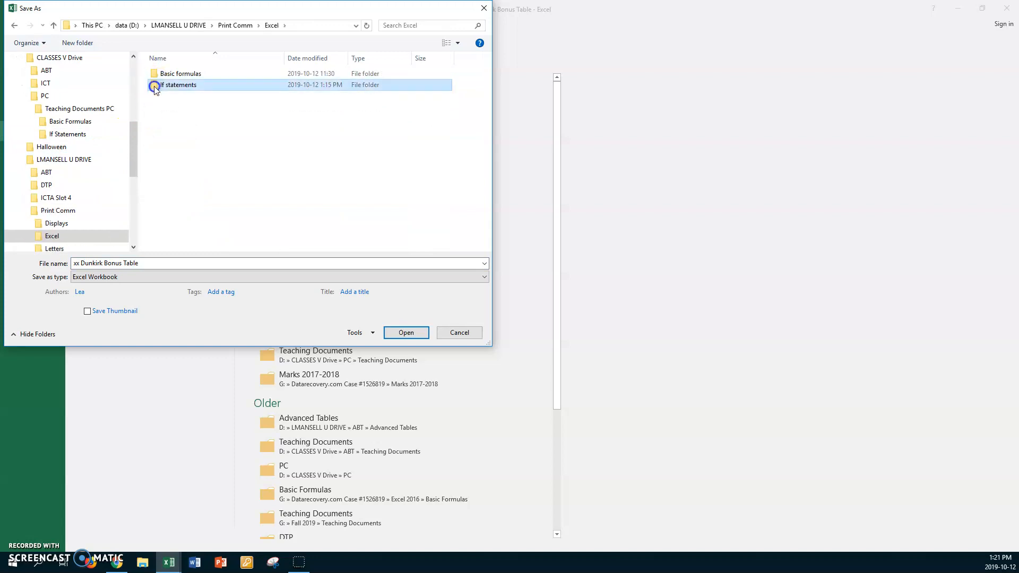
{"action": "left_click", "coordinate": [151, 265]}
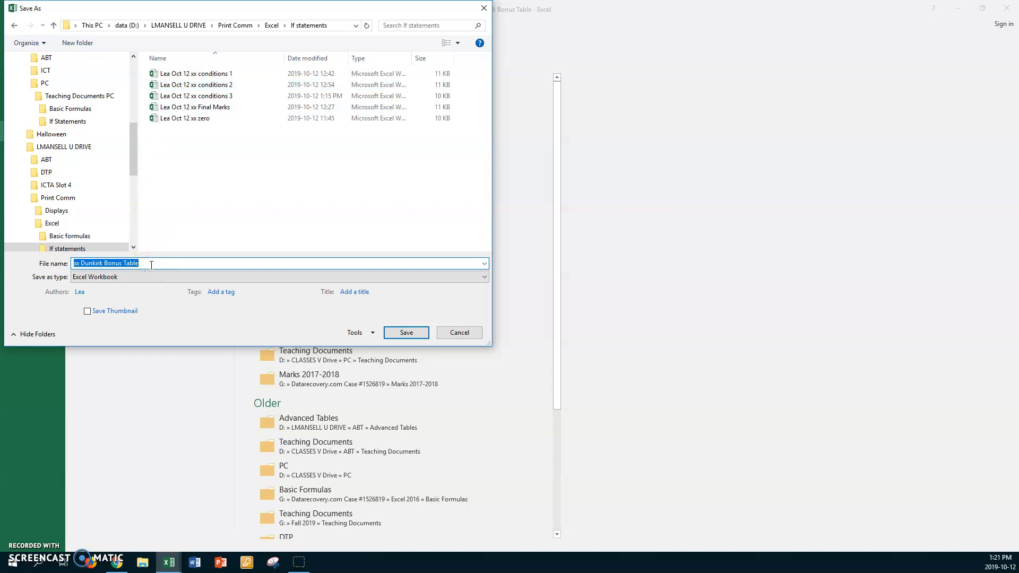
{"action": "key", "text": "Home"}
{"action": "type", "text": "Lea Oct 12"}
{"action": "left_click", "coordinate": [404, 332]}
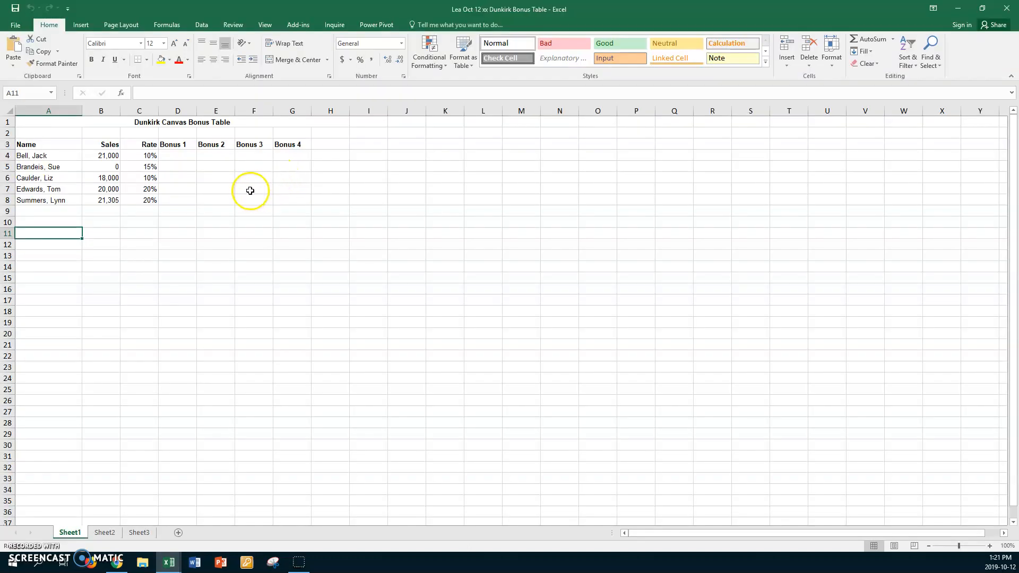
Set the worksheet's zoom to a custom magnification of 150%.
{"action": "left_click", "coordinate": [264, 25]}
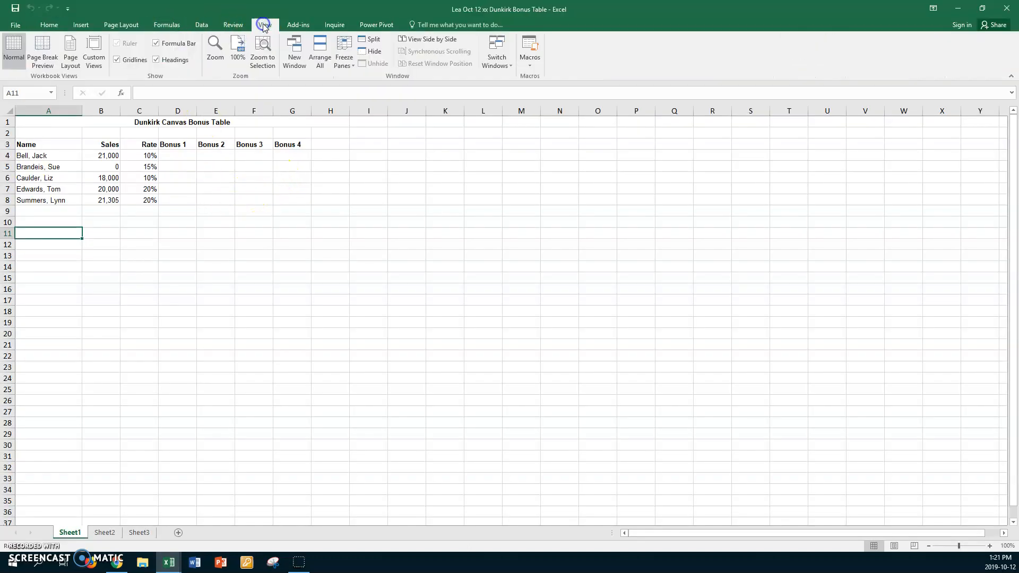
{"action": "left_click", "coordinate": [222, 58]}
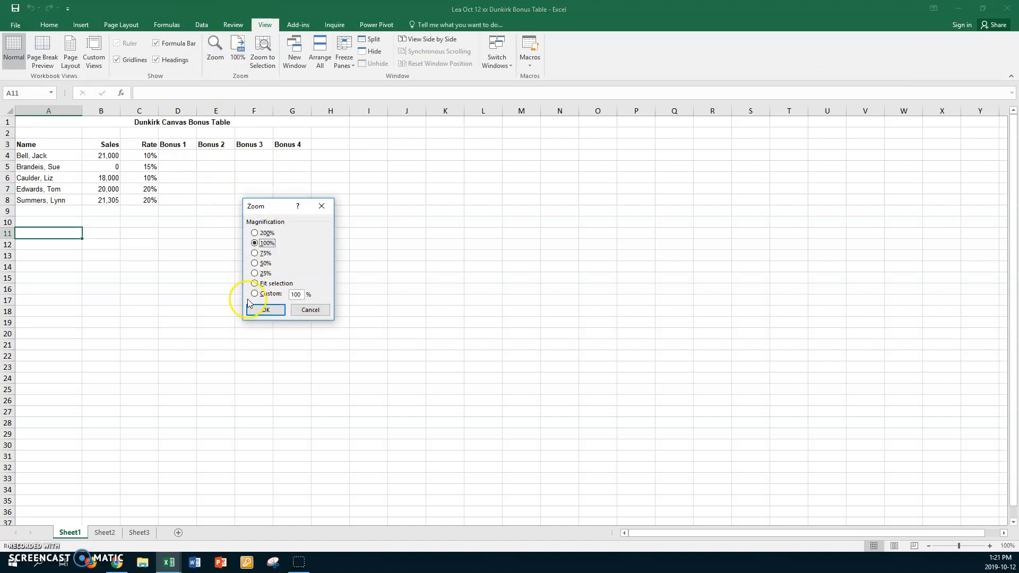
{"action": "left_click", "coordinate": [255, 294]}
{"action": "type", "text": "150"}
{"action": "key", "text": "Return"}
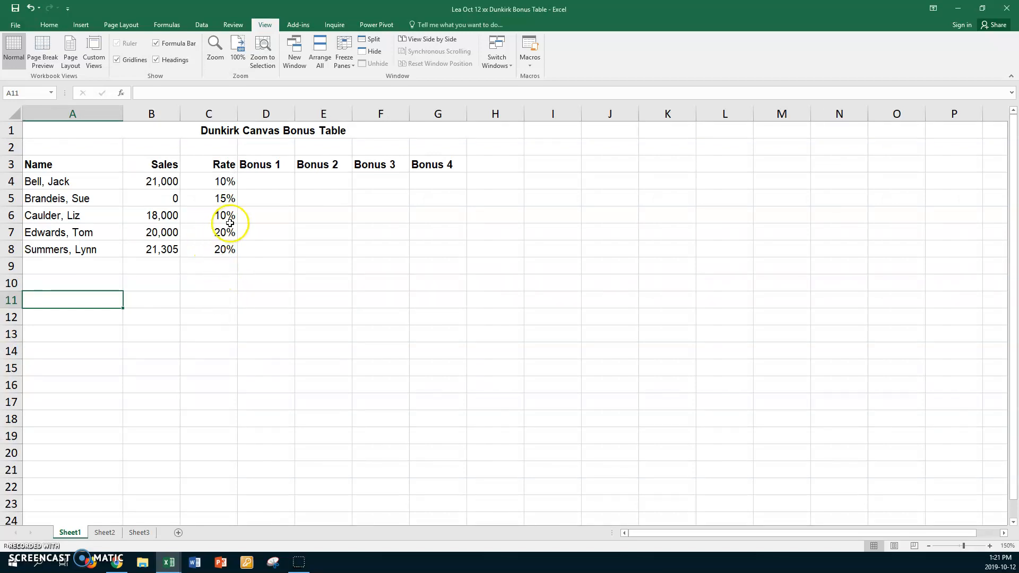
{"action": "left_click", "coordinate": [262, 182]}
{"action": "left_click", "coordinate": [317, 181]}
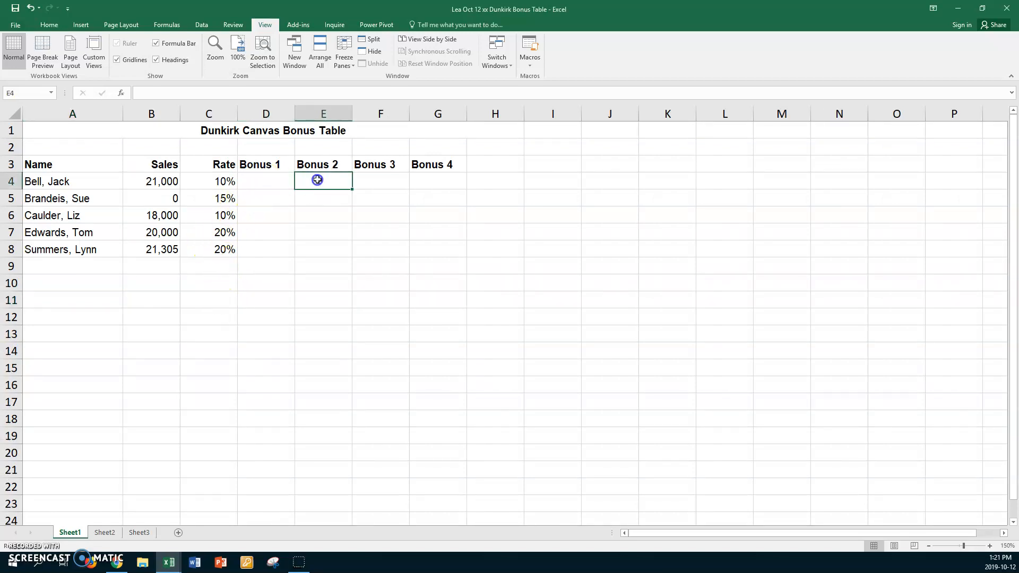
{"action": "left_click", "coordinate": [374, 179]}
{"action": "left_click", "coordinate": [423, 181]}
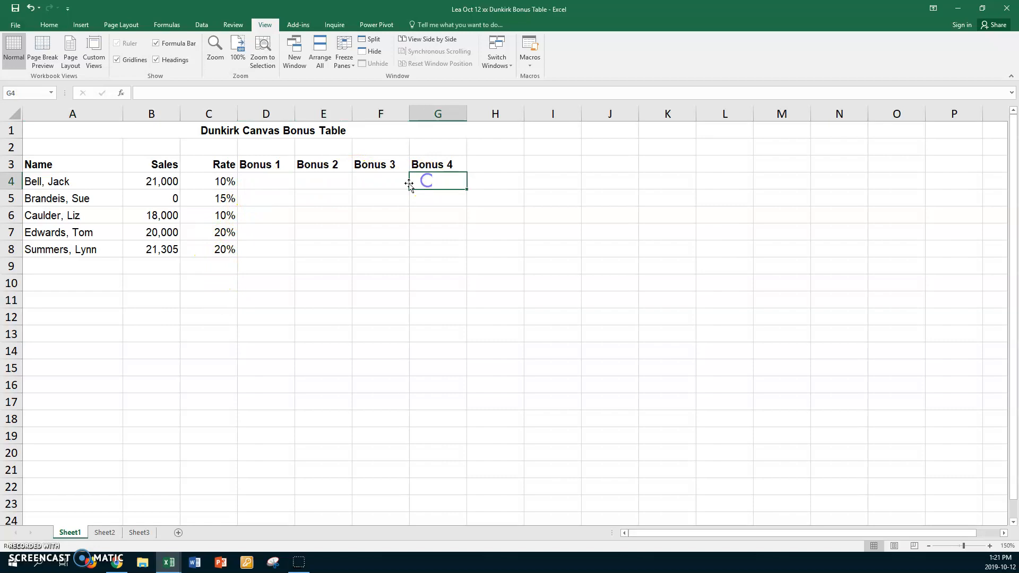
Enter =IF(B4>=20000,2000,0) in D4 under Bonus 1 and copy the formula down to D8.
{"action": "left_click", "coordinate": [264, 180]}
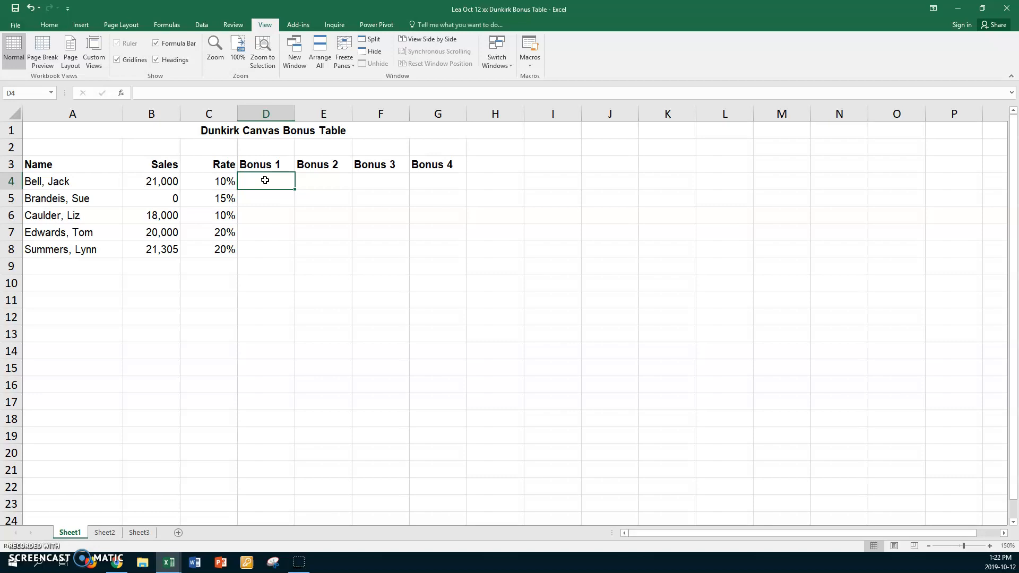
{"action": "type", "text": "="}
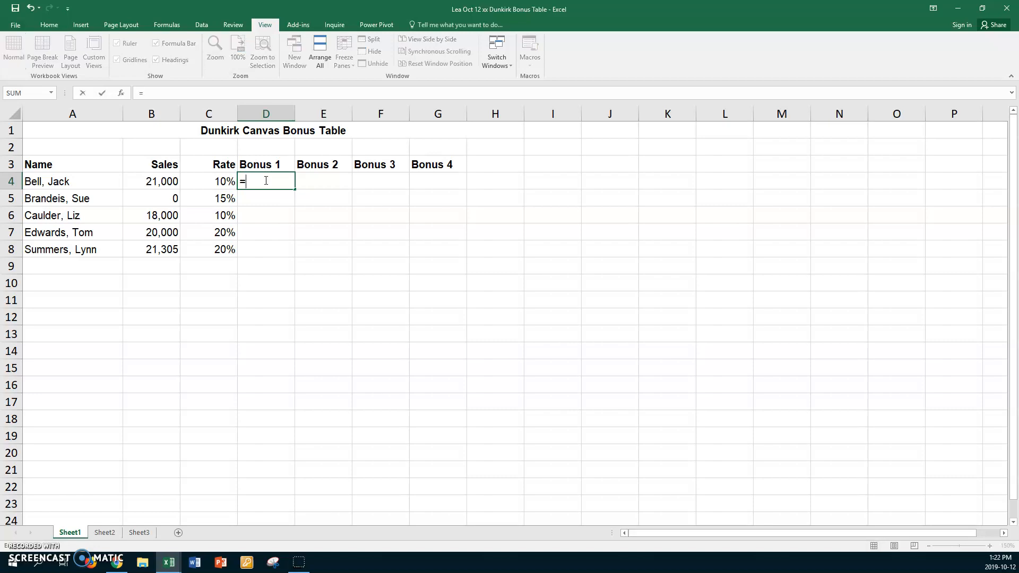
{"action": "type", "text": "if("}
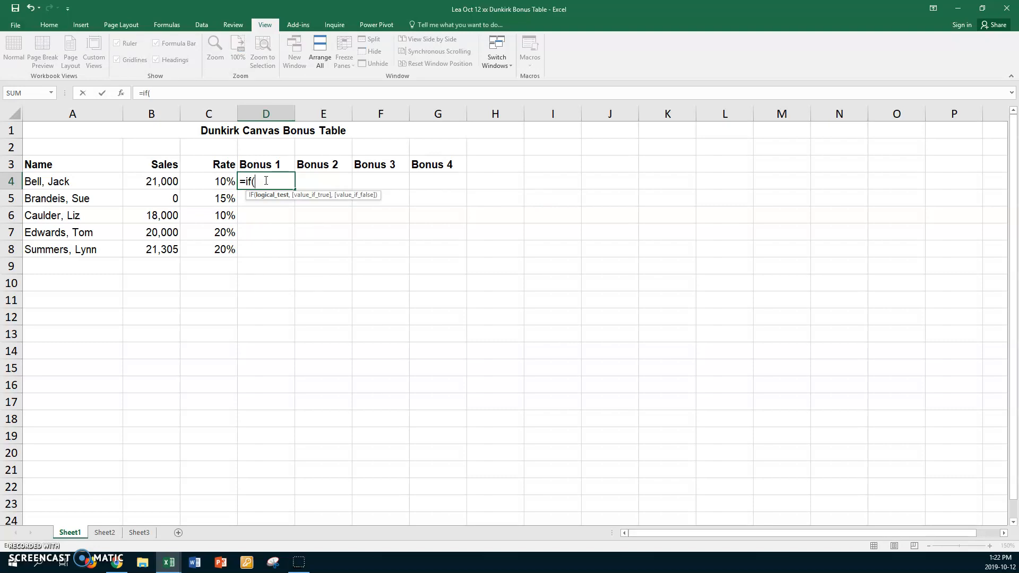
{"action": "left_click", "coordinate": [149, 182]}
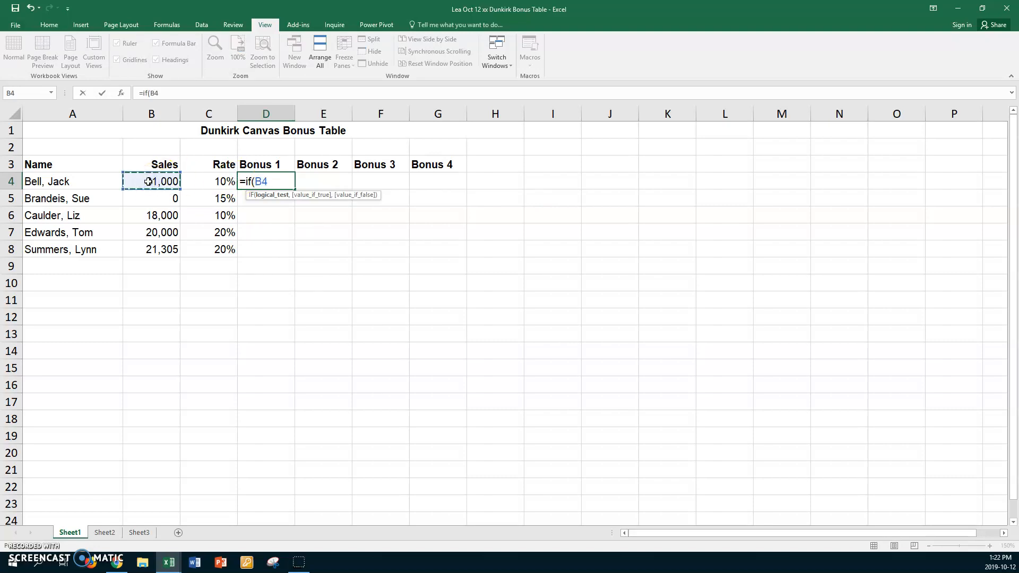
{"action": "type", "text": ">=20000"}
{"action": "type", "text": ","}
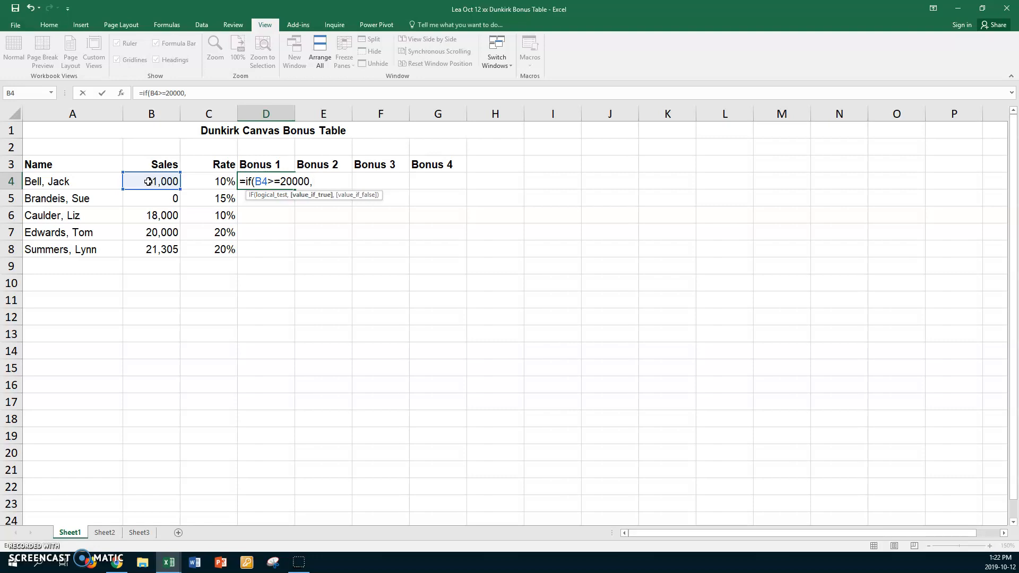
{"action": "type", "text": "2000,0"}
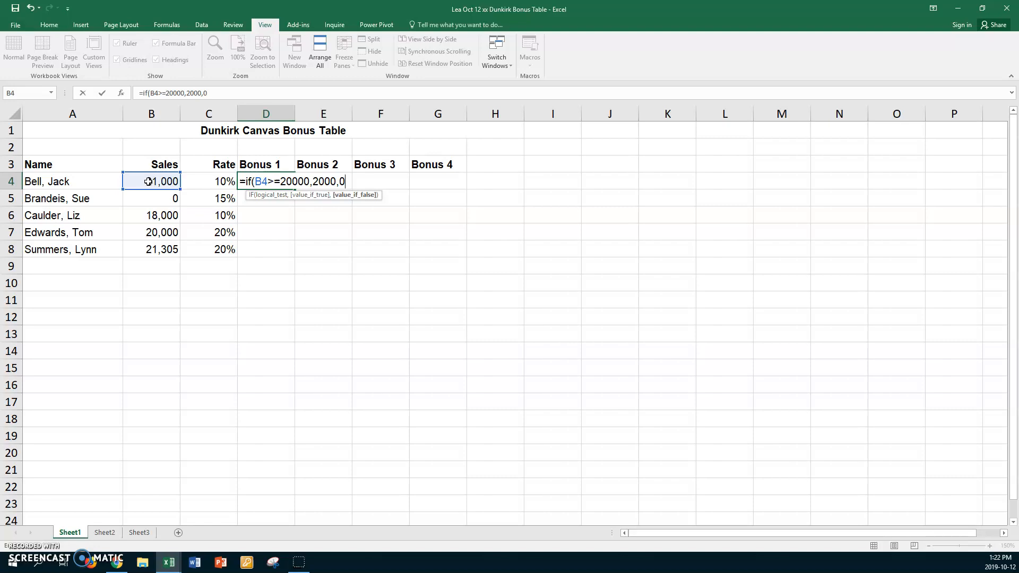
{"action": "type", "text": ")"}
{"action": "key", "text": "Return"}
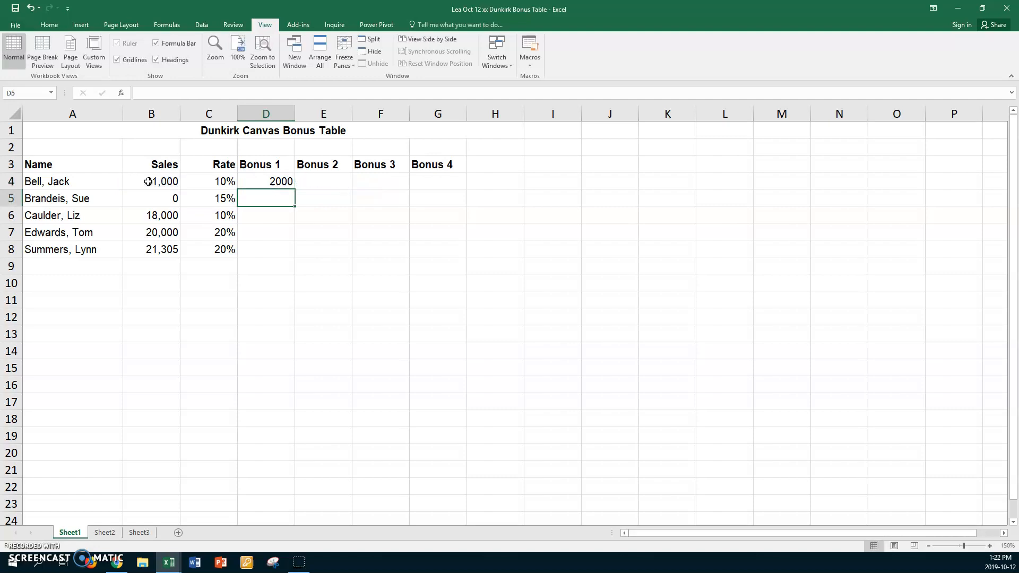
{"action": "left_click", "coordinate": [256, 182]}
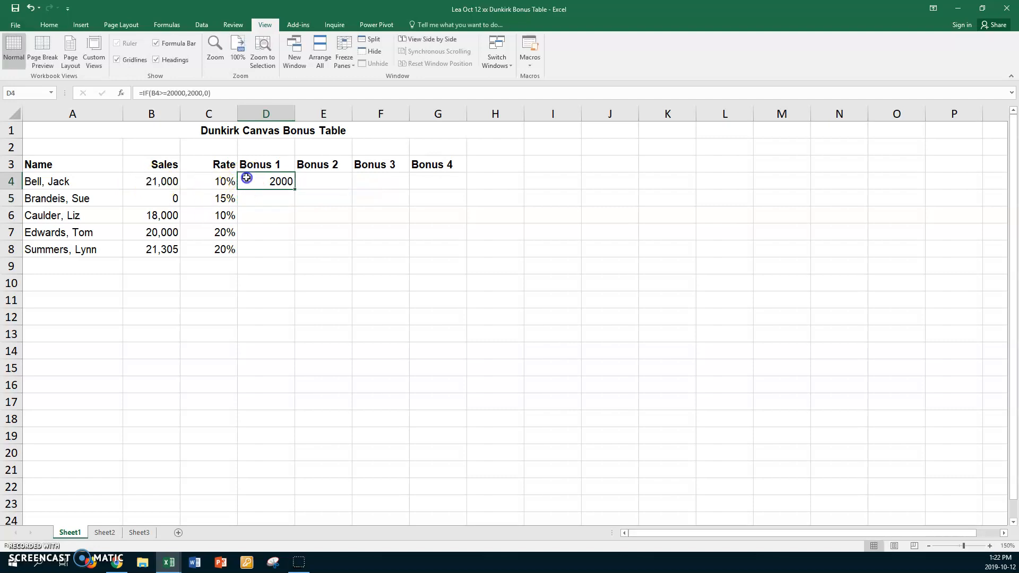
{"action": "left_click_drag", "start_coordinate": [296, 189], "coordinate": [296, 257]}
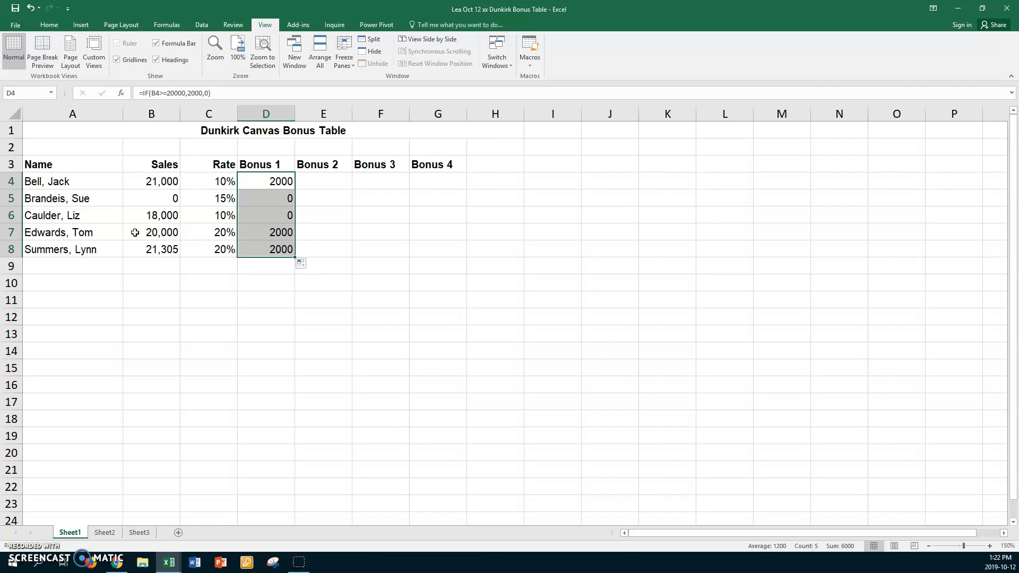
Change the Bonus 1 formula in D4 to =IF(B4>20000,2000,0) and copy it down to D8.
{"action": "left_click", "coordinate": [251, 179]}
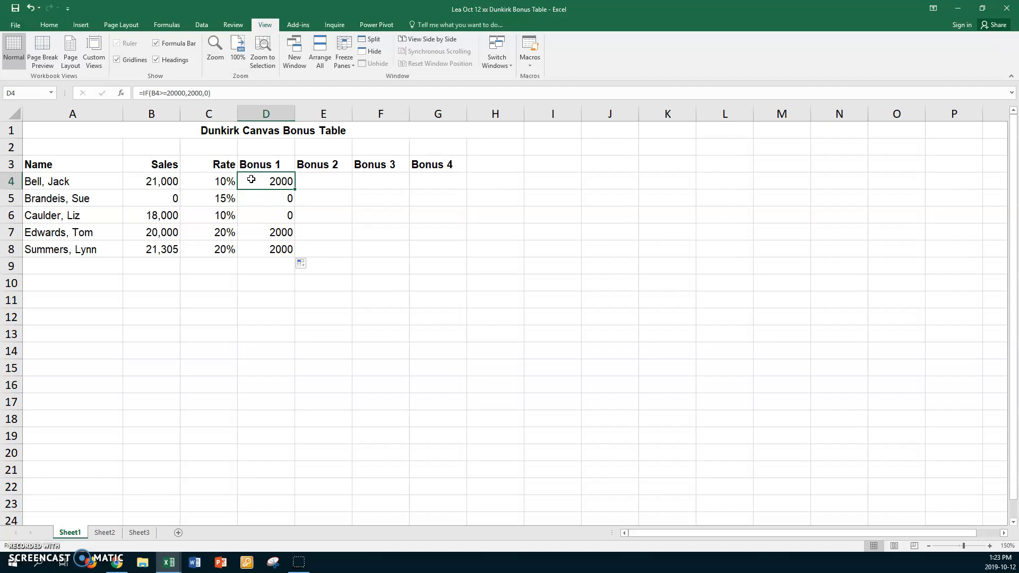
{"action": "key", "text": "F2"}
{"action": "left_click", "coordinate": [284, 182]}
{"action": "key", "text": "BackSpace"}
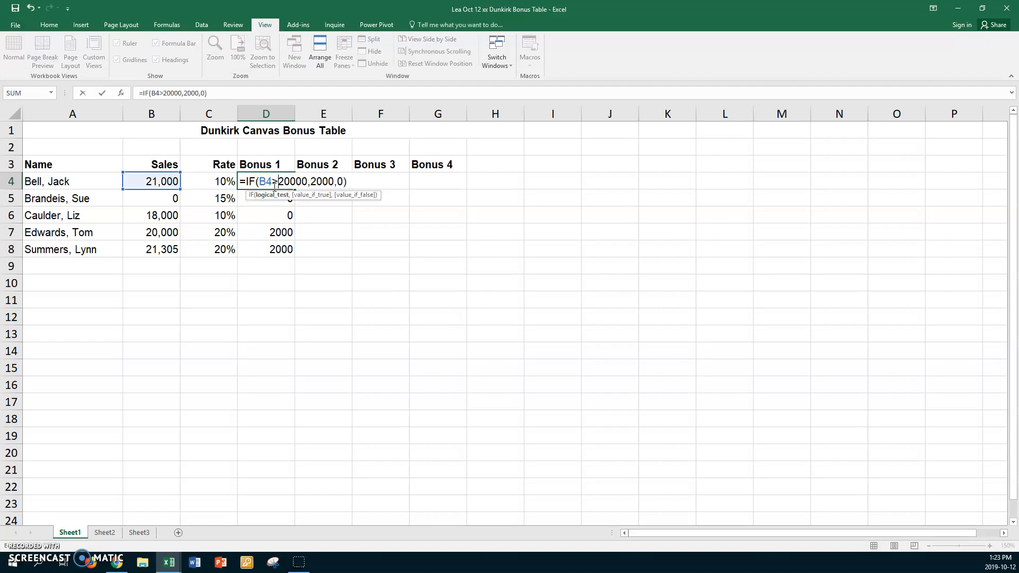
{"action": "key", "text": "Return"}
{"action": "left_click", "coordinate": [274, 182]}
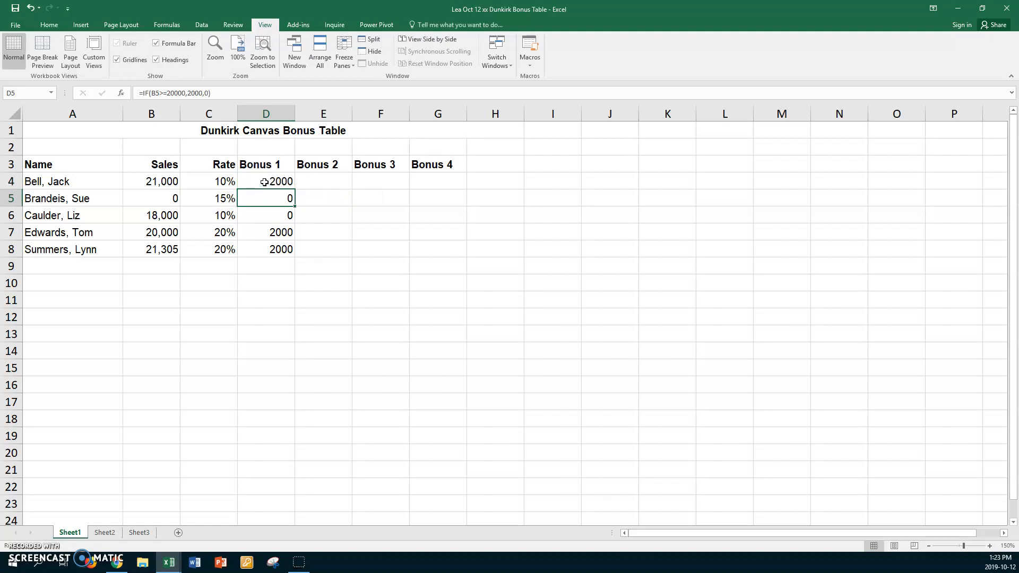
{"action": "left_click_drag", "start_coordinate": [295, 189], "coordinate": [294, 252]}
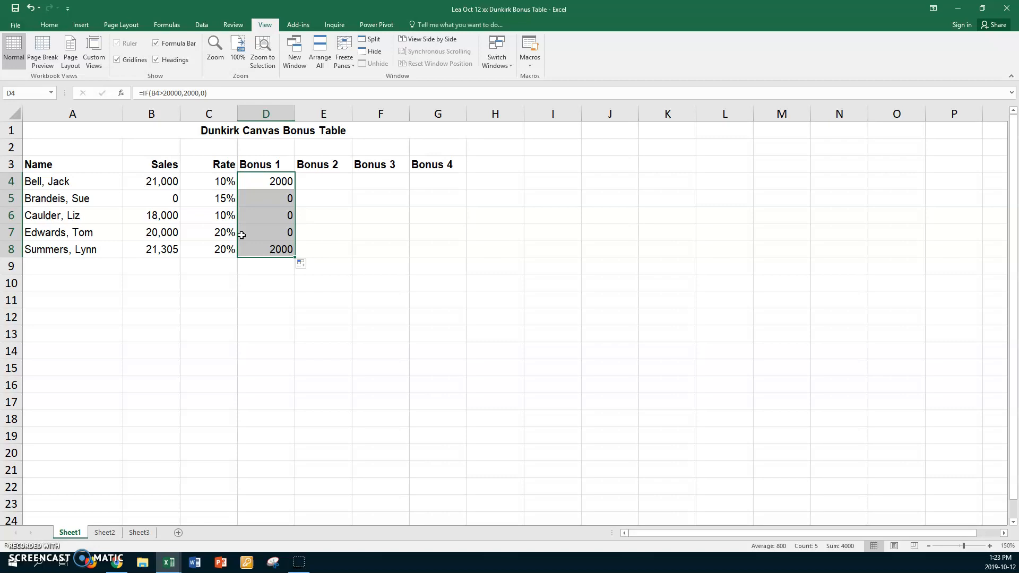
Change the Bonus 1 formula in D4 to =IF(B4>=20000,2000,0) and copy it down to D8.
{"action": "left_click", "coordinate": [254, 181]}
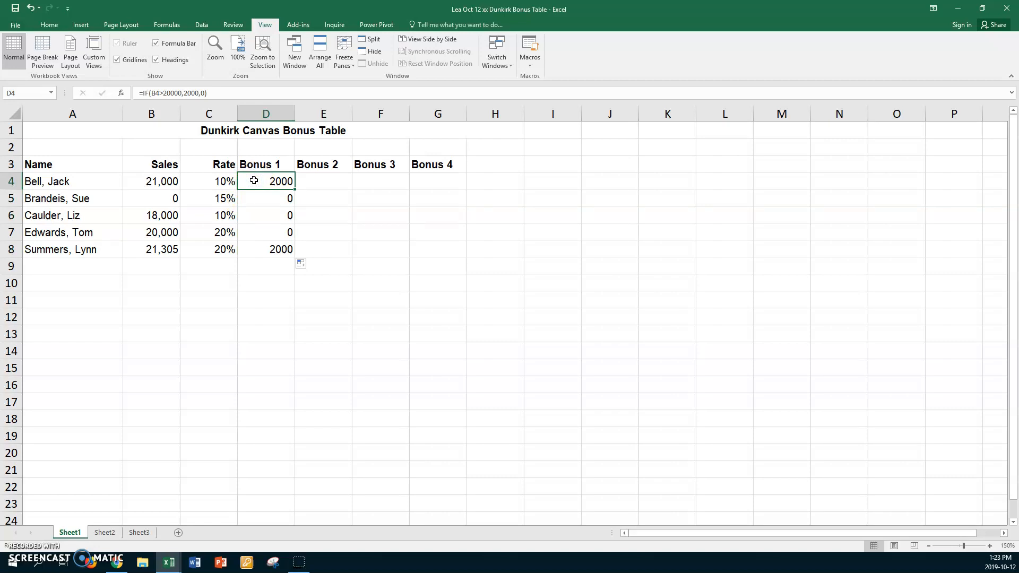
{"action": "double_click", "coordinate": [254, 181]}
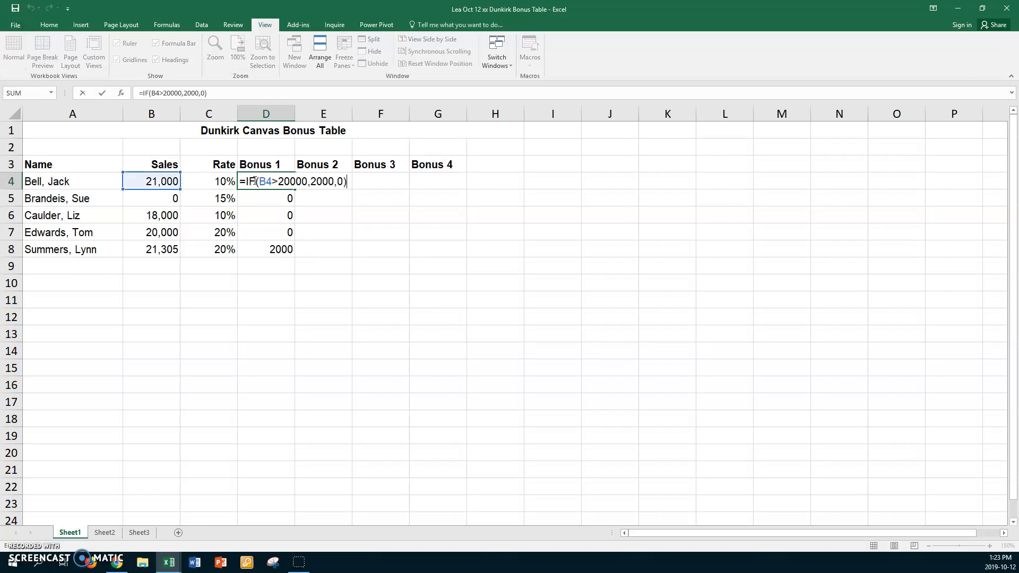
{"action": "left_click", "coordinate": [278, 181]}
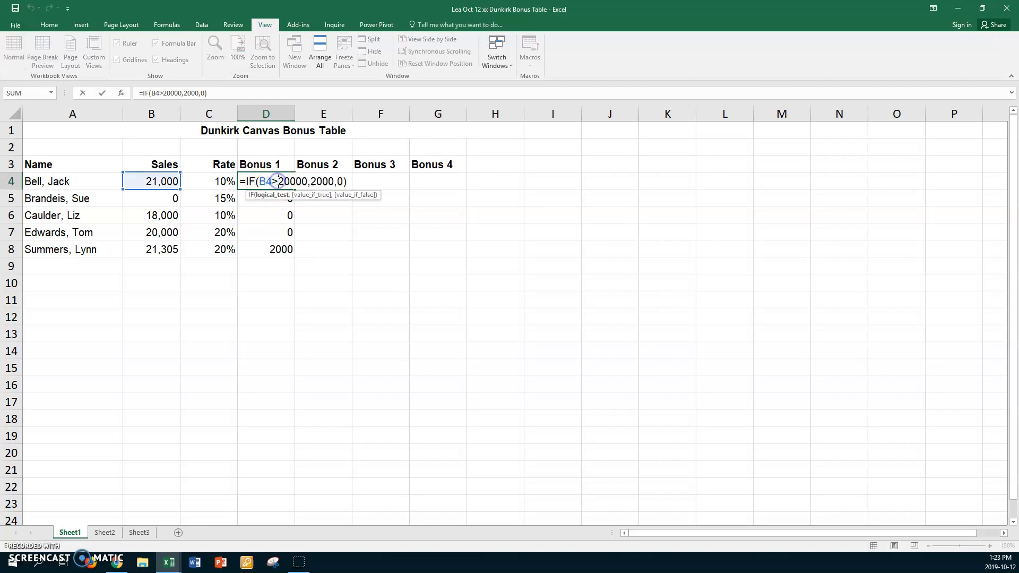
{"action": "type", "text": "="}
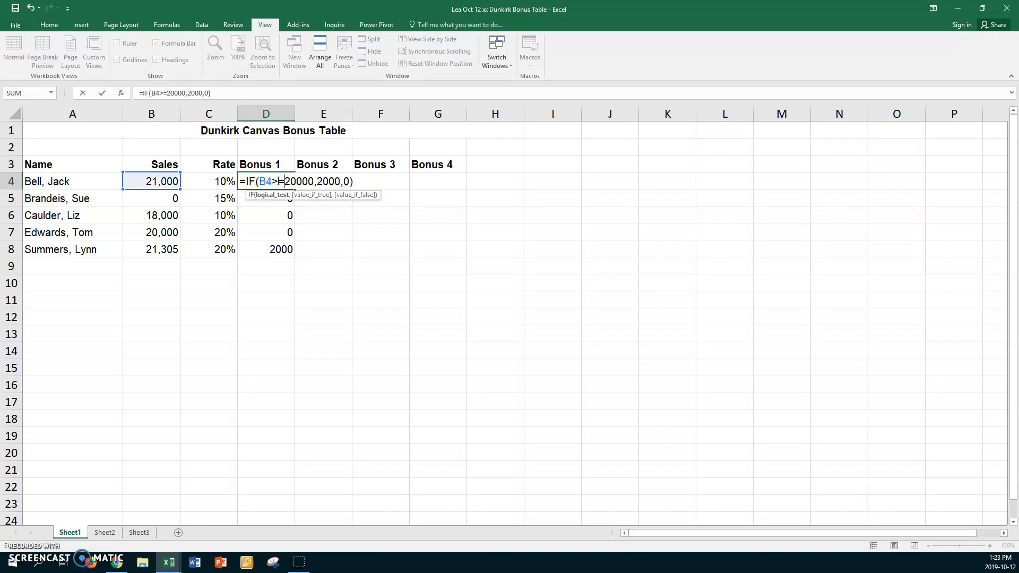
{"action": "key", "text": "Return"}
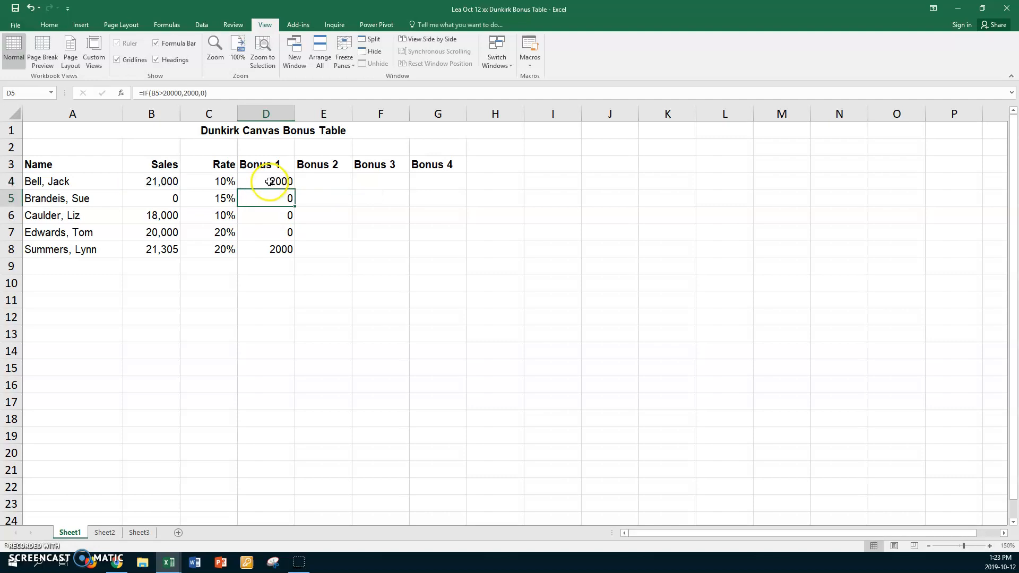
{"action": "left_click", "coordinate": [277, 181]}
{"action": "left_click_drag", "start_coordinate": [295, 189], "coordinate": [298, 257]}
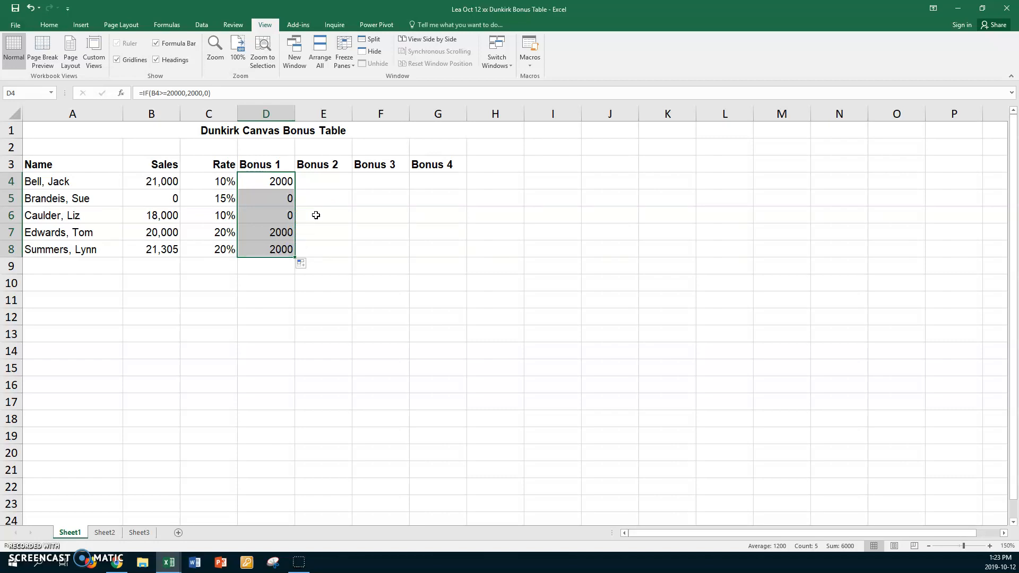
Enter =IF(AND(B4>=20000,C4=20%),3000,0) in E4 under Bonus 2 and copy the formula down to E8.
{"action": "left_click", "coordinate": [326, 182]}
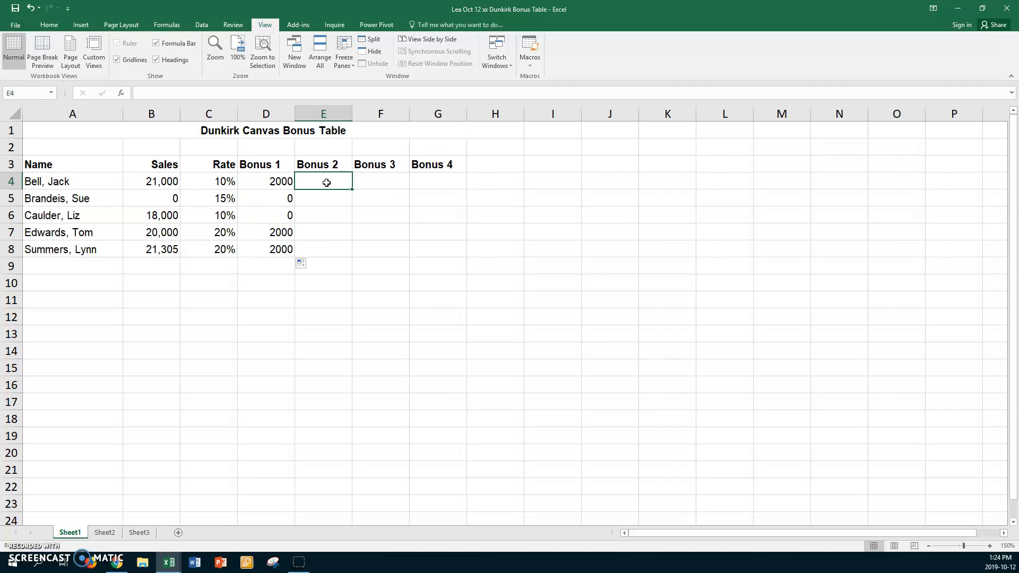
{"action": "type", "text": "="}
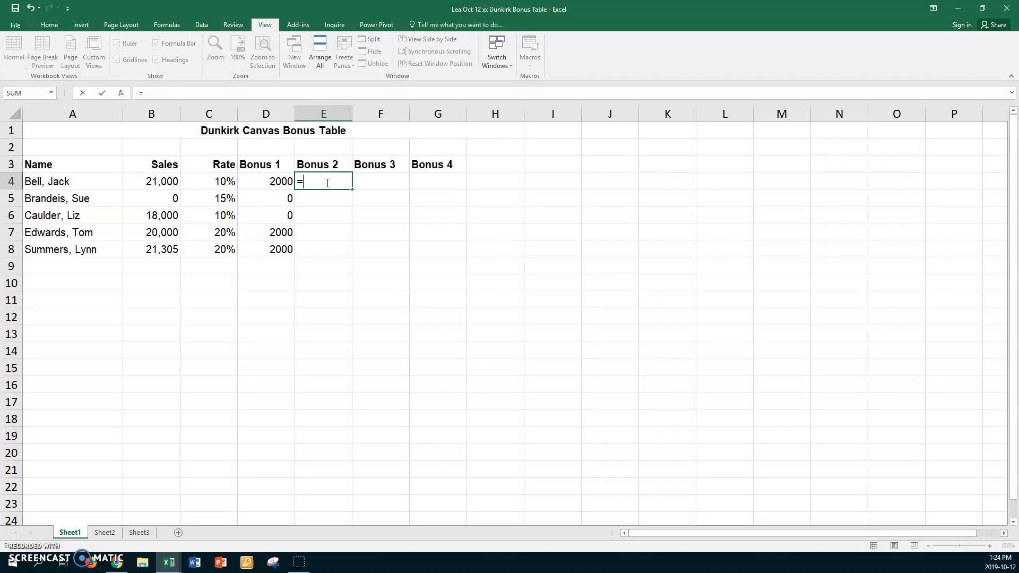
{"action": "type", "text": "if("}
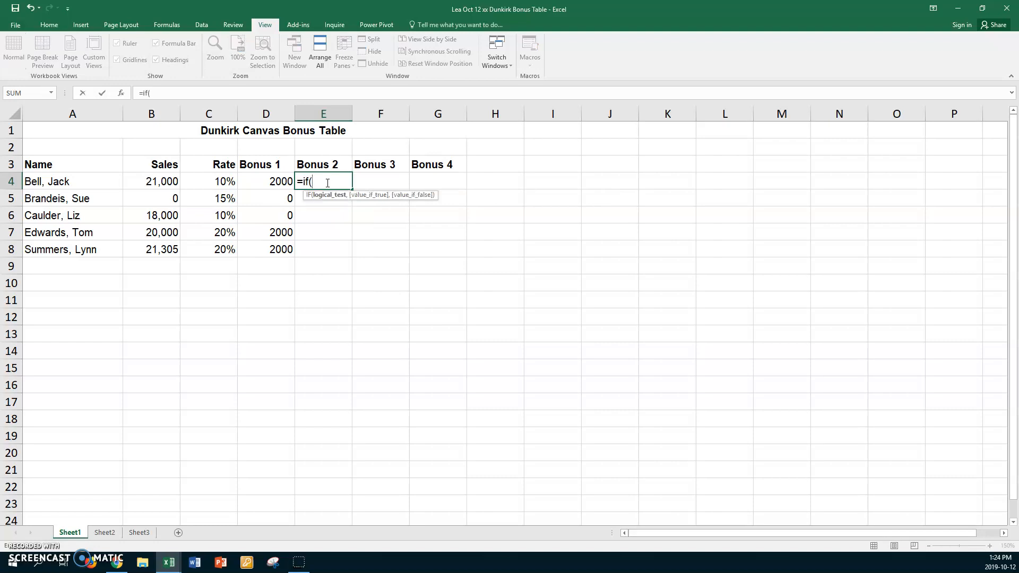
{"action": "type", "text": "a"}
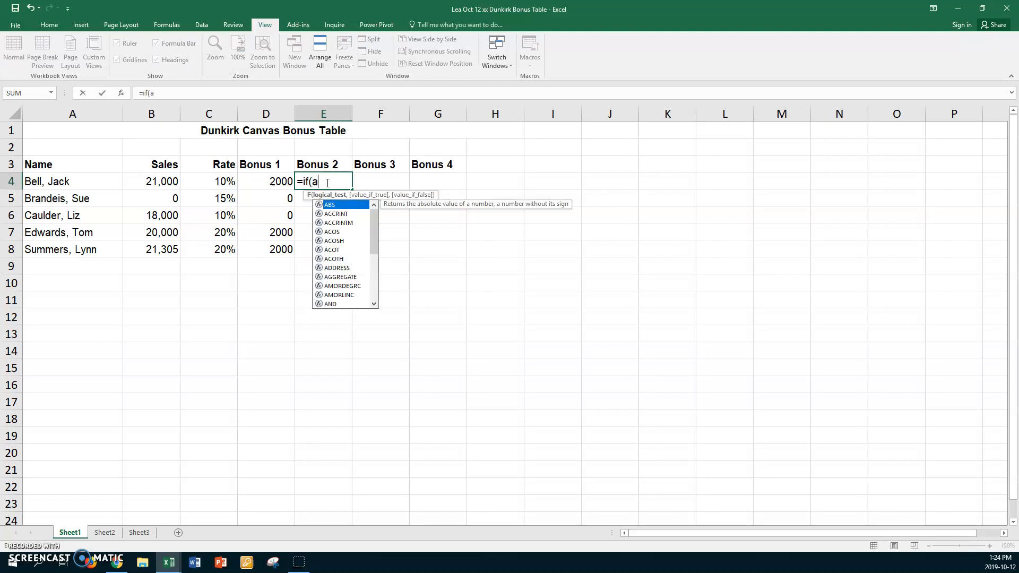
{"action": "type", "text": "nd"}
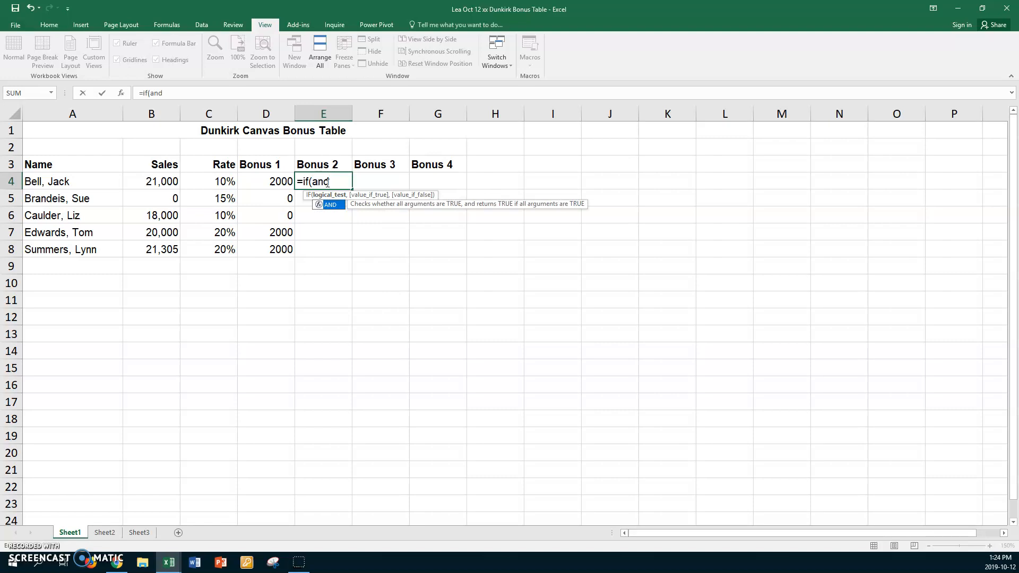
{"action": "type", "text": "("}
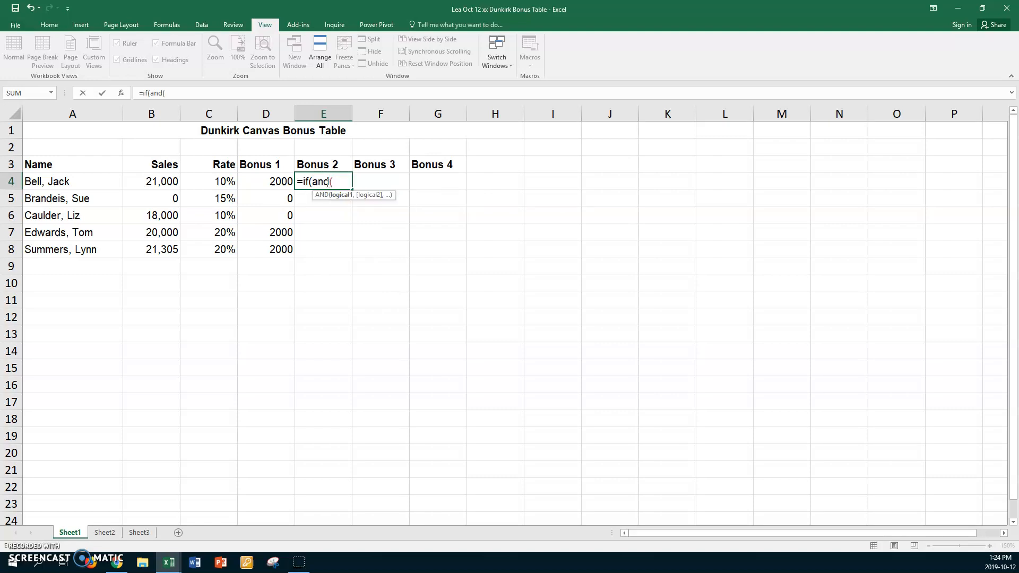
{"action": "left_click", "coordinate": [146, 180]}
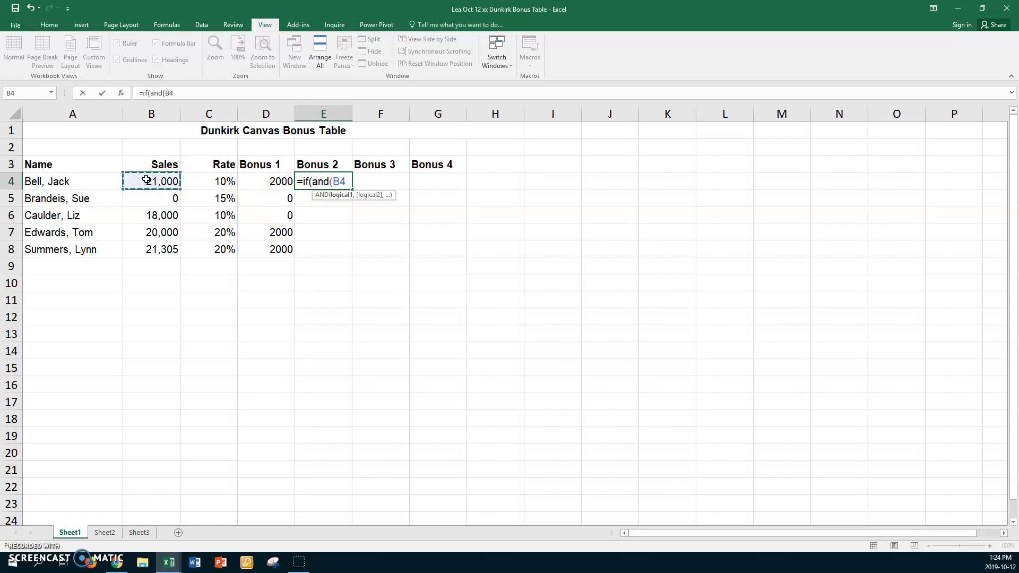
{"action": "type", "text": ">=20000,"}
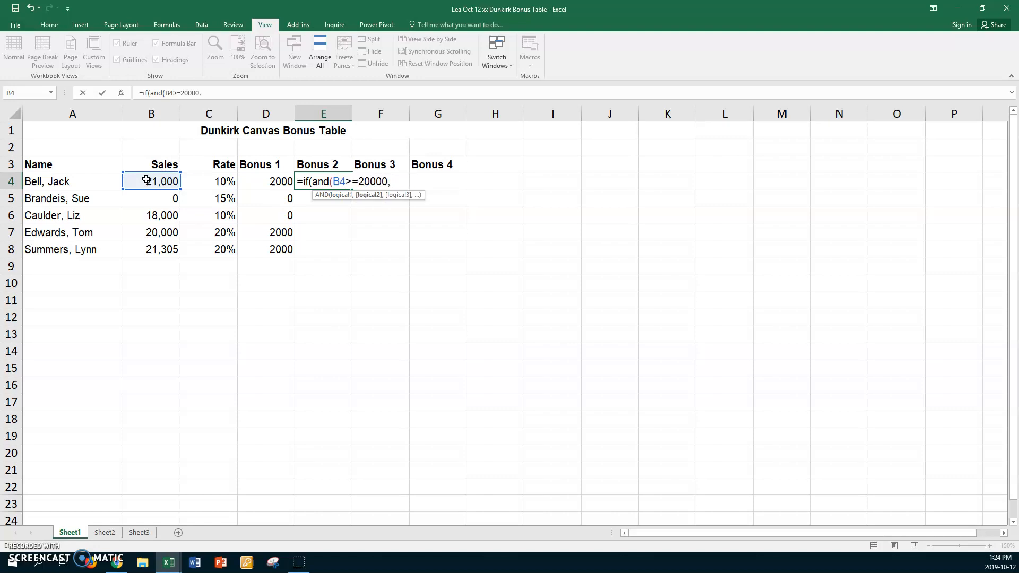
{"action": "left_click", "coordinate": [204, 182]}
{"action": "type", "text": "=20"}
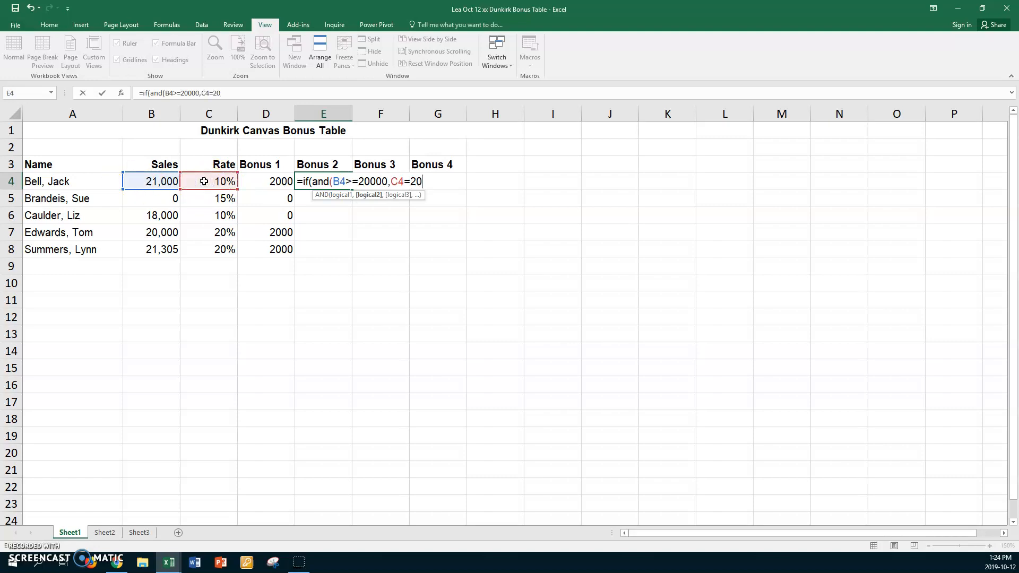
{"action": "type", "text": "%"}
{"action": "type", "text": ")"}
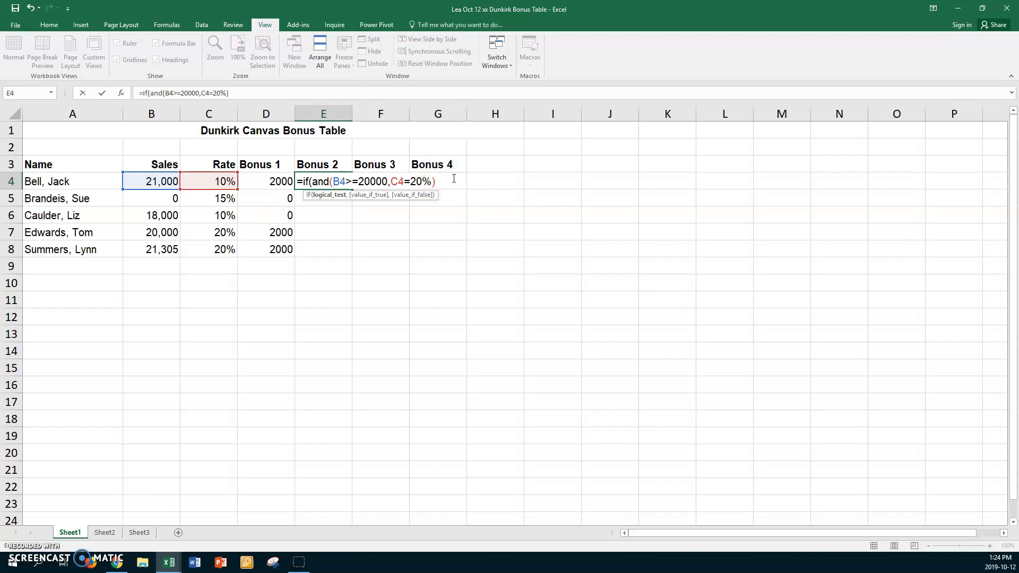
{"action": "type", "text": ","}
{"action": "type", "text": "3000"}
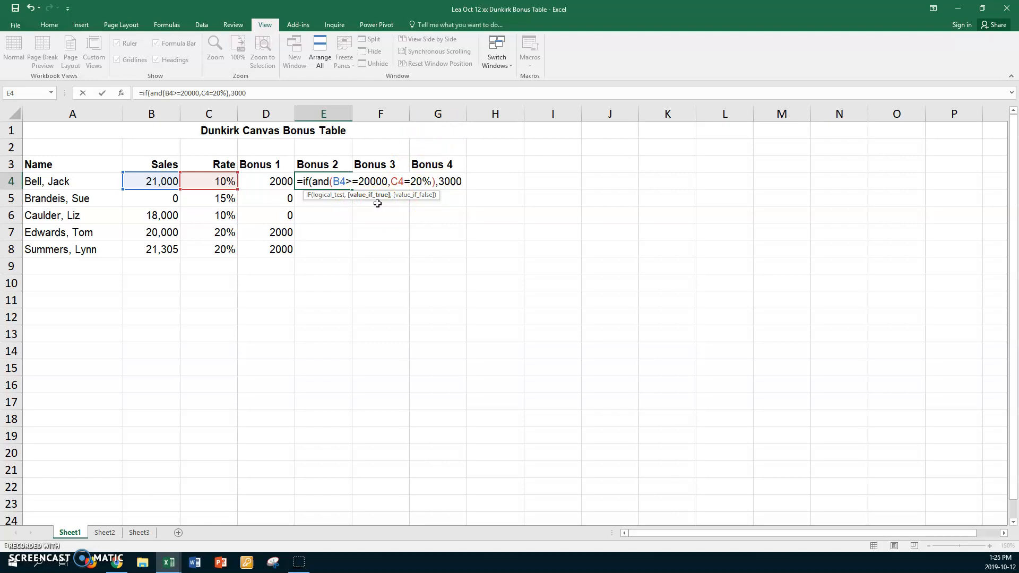
{"action": "type", "text": ",0)"}
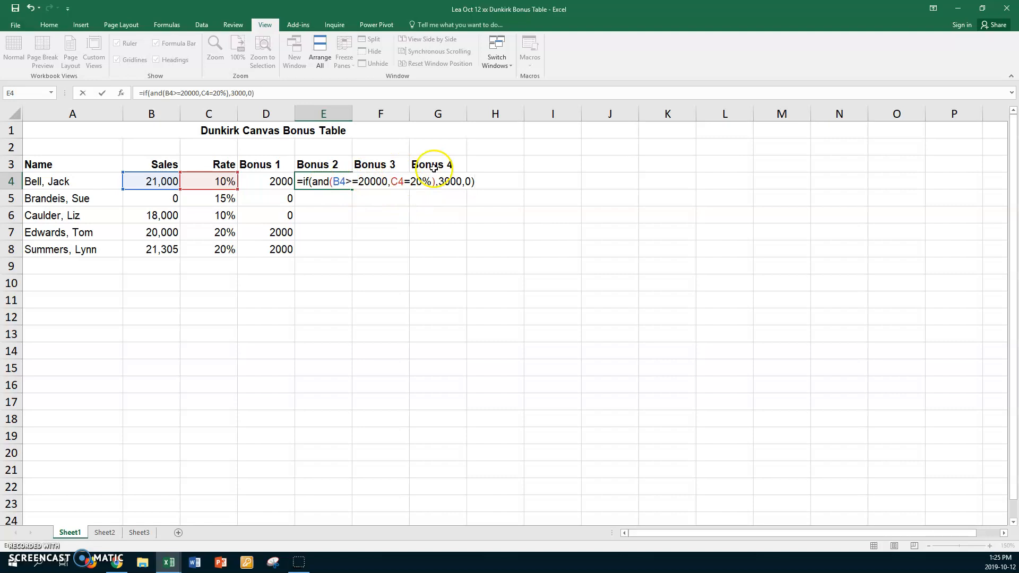
{"action": "key", "text": "Return"}
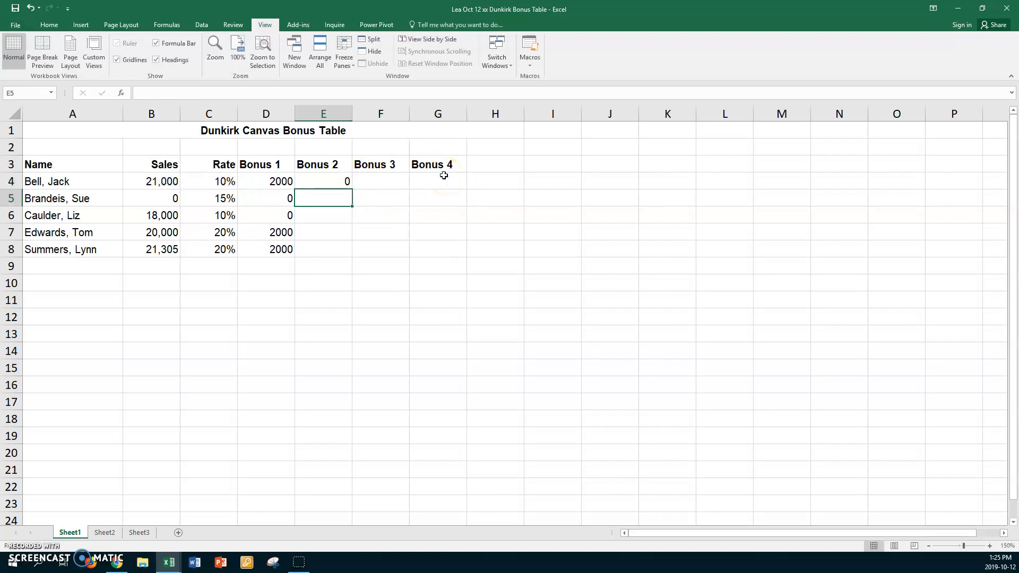
{"action": "left_click", "coordinate": [322, 180]}
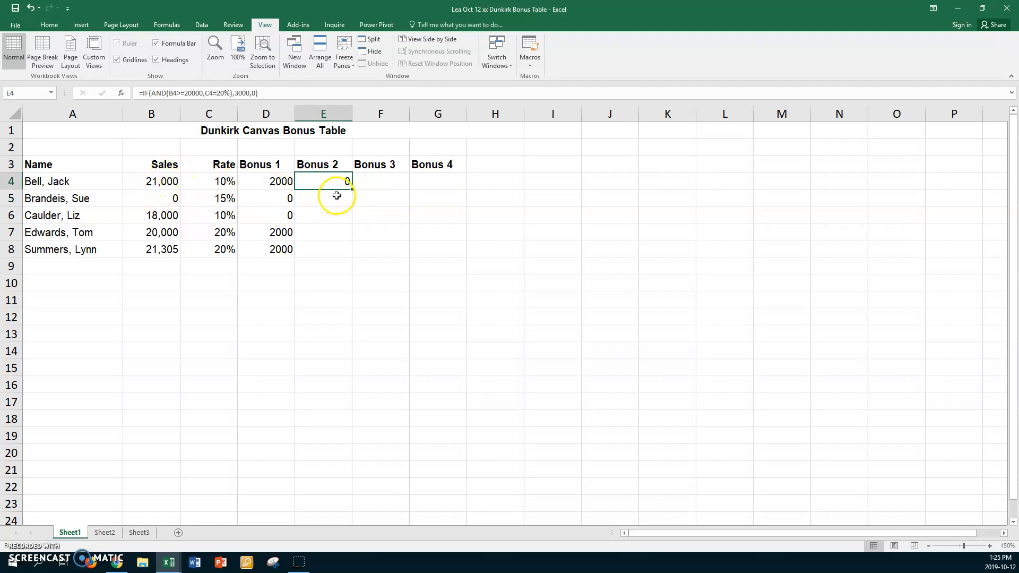
{"action": "left_click_drag", "start_coordinate": [352, 189], "coordinate": [353, 255]}
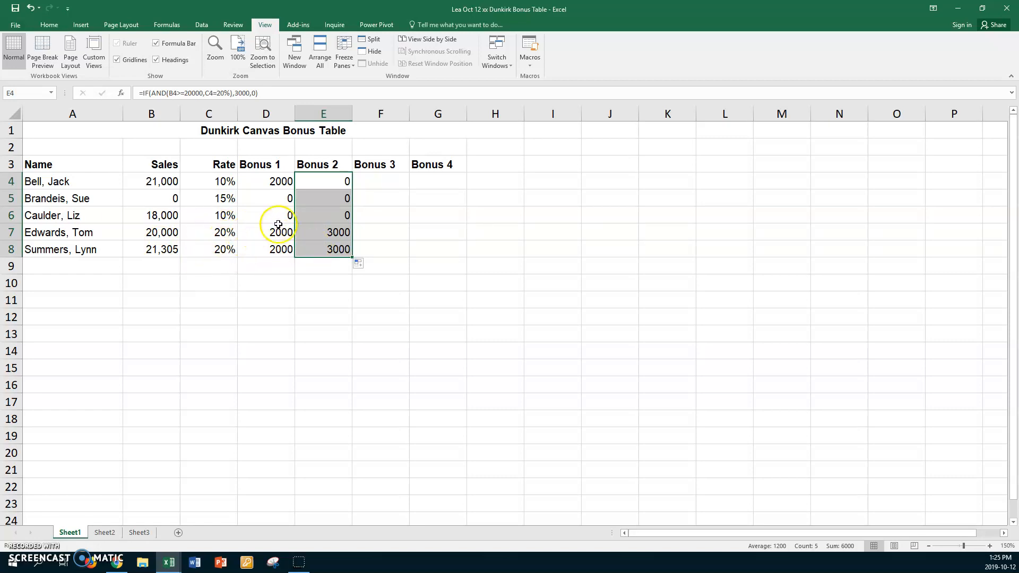
Enter =IF(OR(B4>=20000,C4=20%),2500,0) in F4 under Bonus 3 and copy the formula down to F8.
{"action": "left_click", "coordinate": [390, 183]}
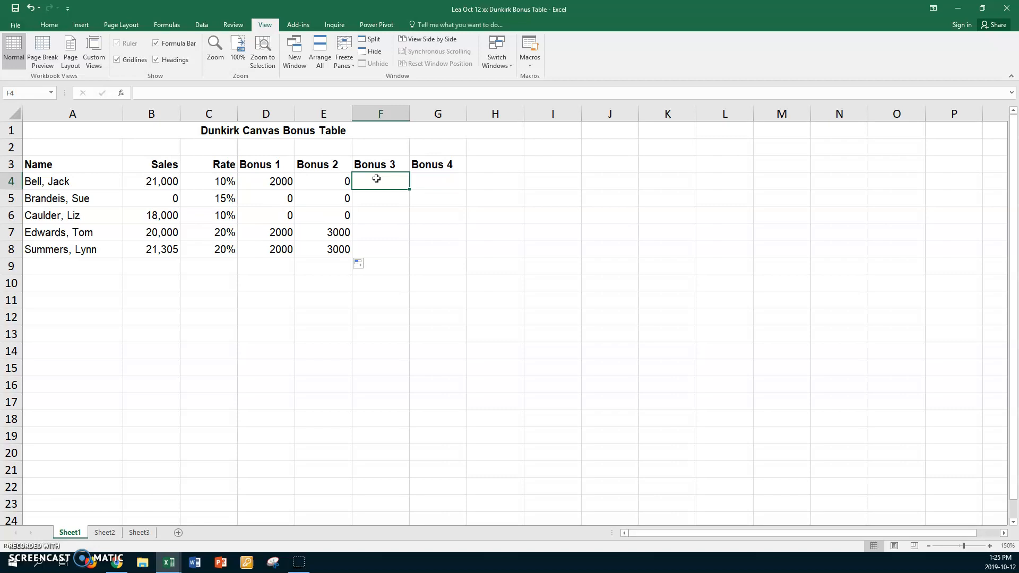
{"action": "type", "text": "=if"}
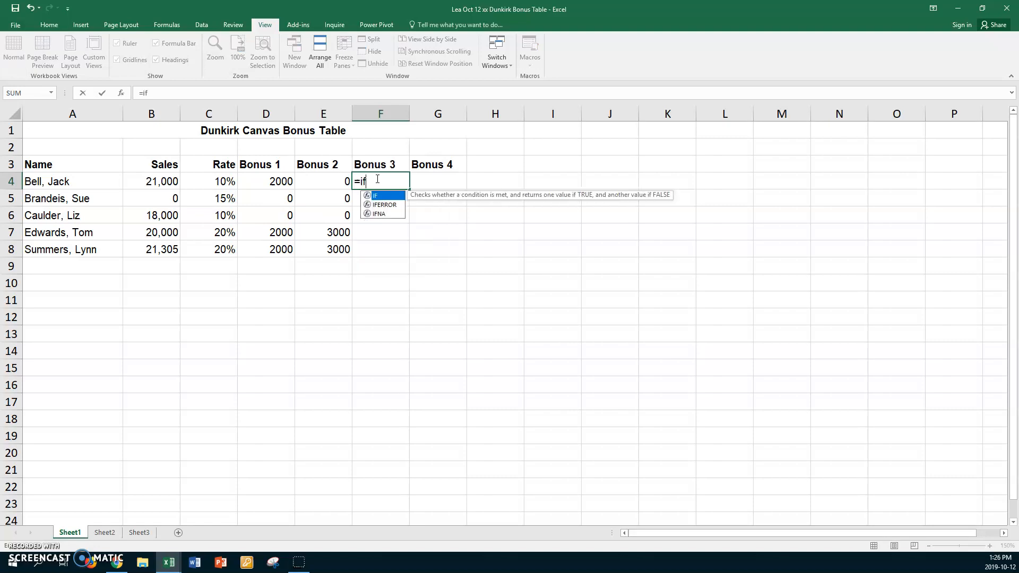
{"action": "type", "text": "("}
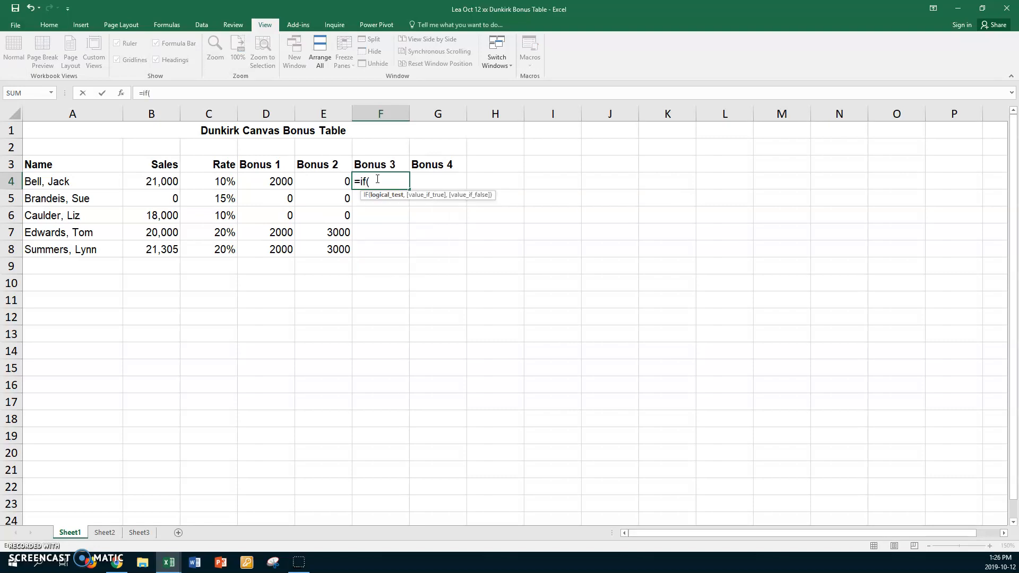
{"action": "type", "text": "or"}
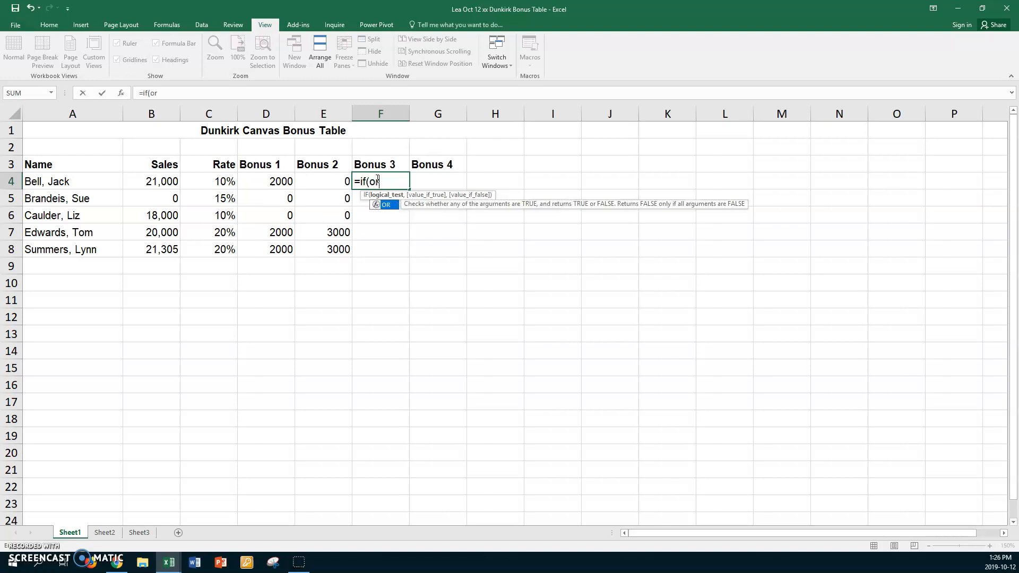
{"action": "type", "text": "("}
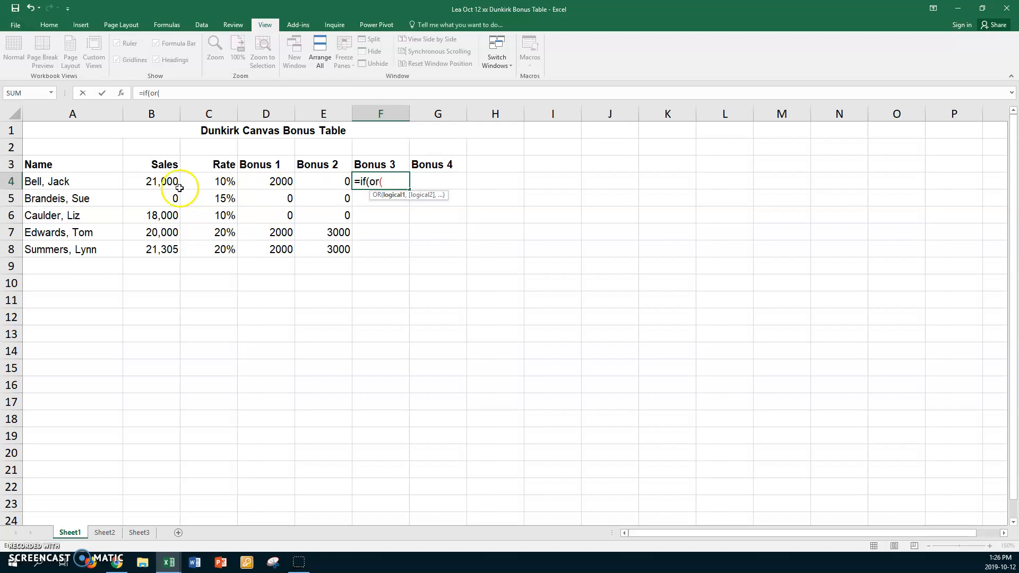
{"action": "left_click", "coordinate": [149, 181]}
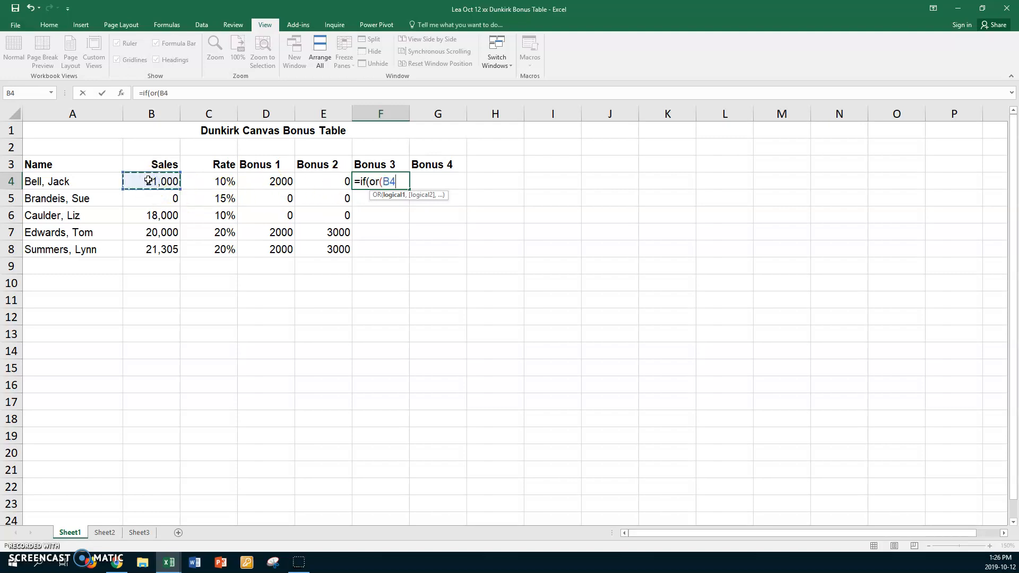
{"action": "type", "text": ">=20000,"}
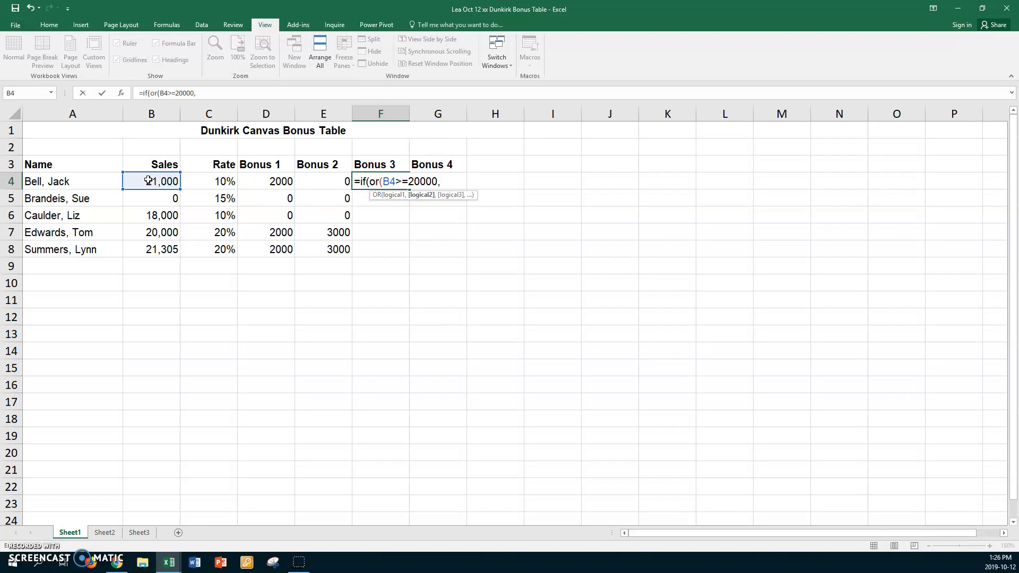
{"action": "left_click", "coordinate": [196, 181]}
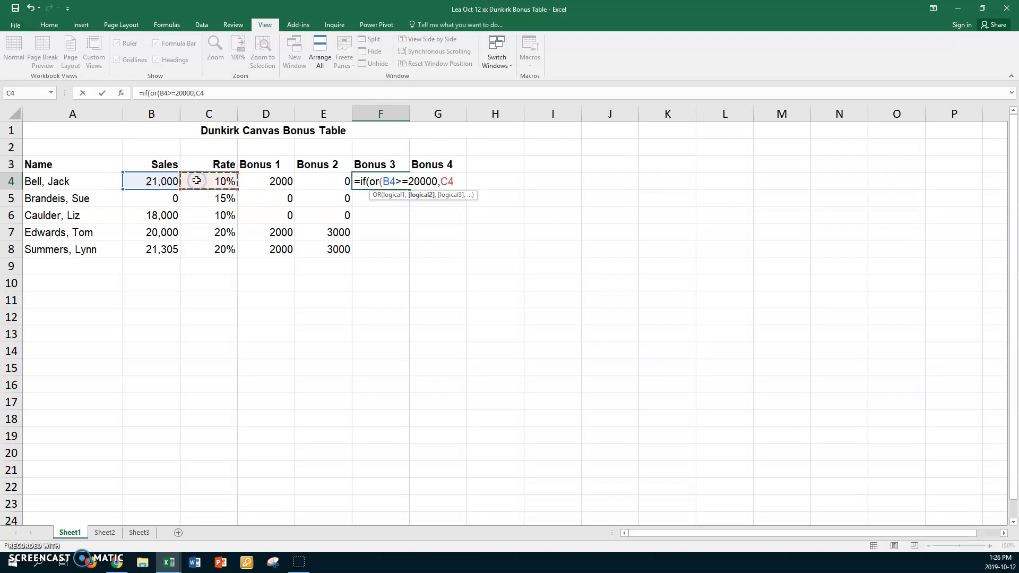
{"action": "type", "text": "=20%)"}
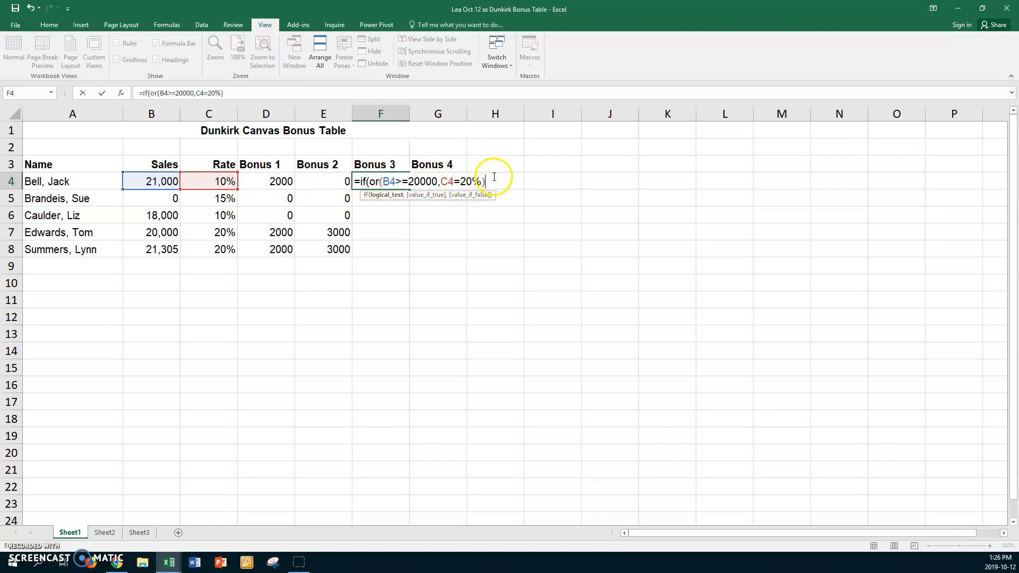
{"action": "type", "text": ","}
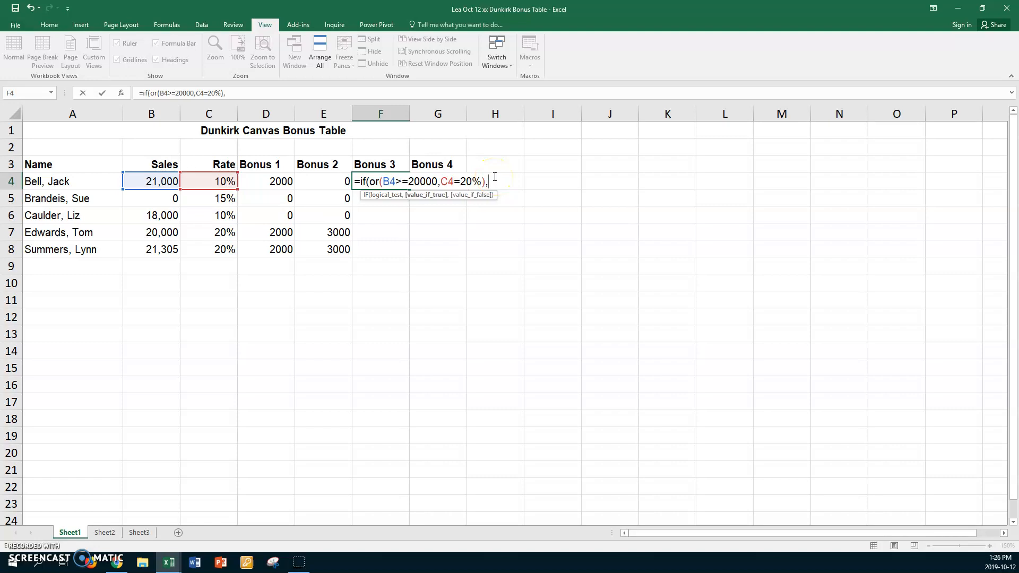
{"action": "type", "text": "2500,0)"}
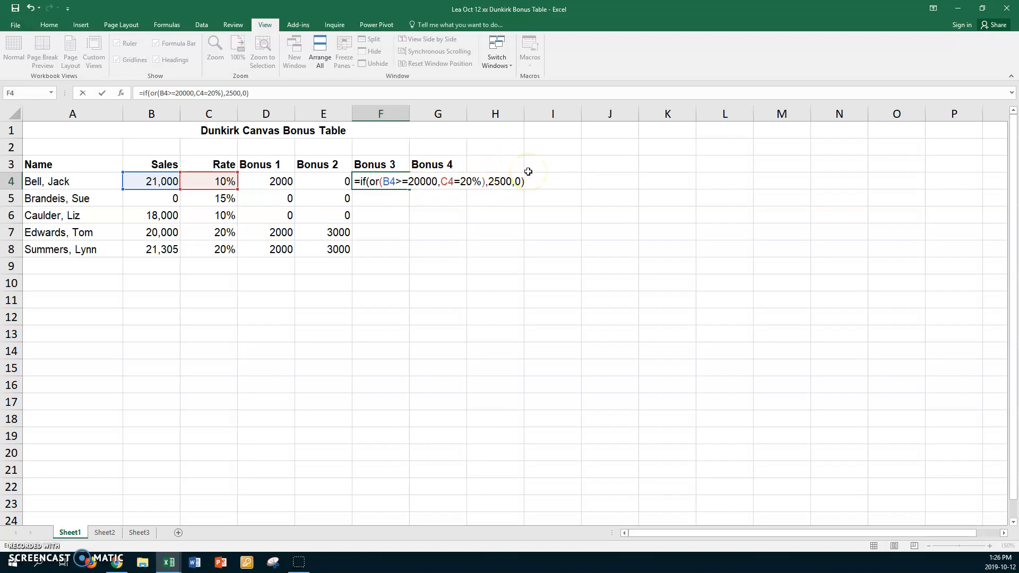
{"action": "key", "text": "Return"}
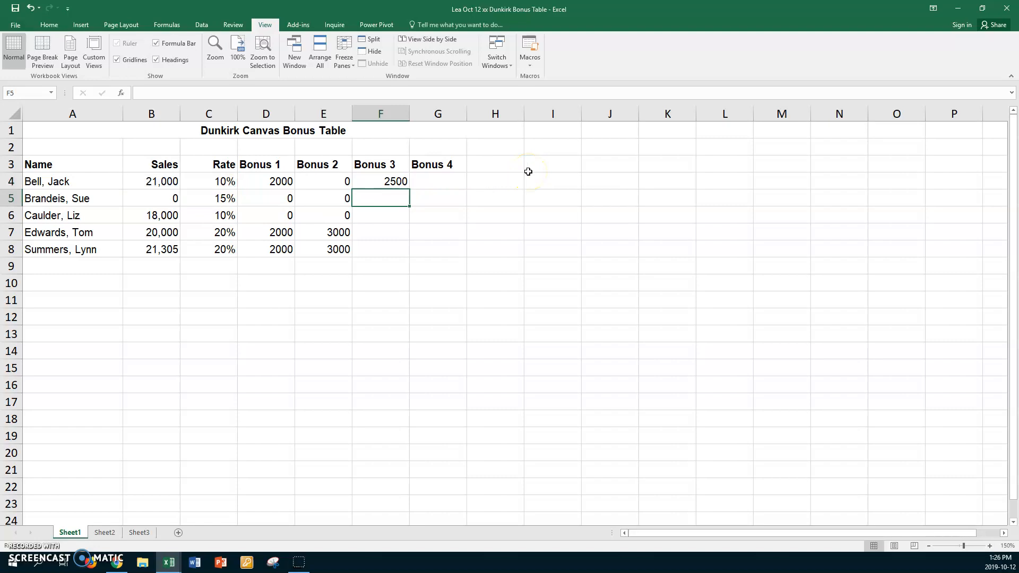
{"action": "left_click", "coordinate": [387, 181]}
{"action": "left_click_drag", "start_coordinate": [409, 189], "coordinate": [415, 253]}
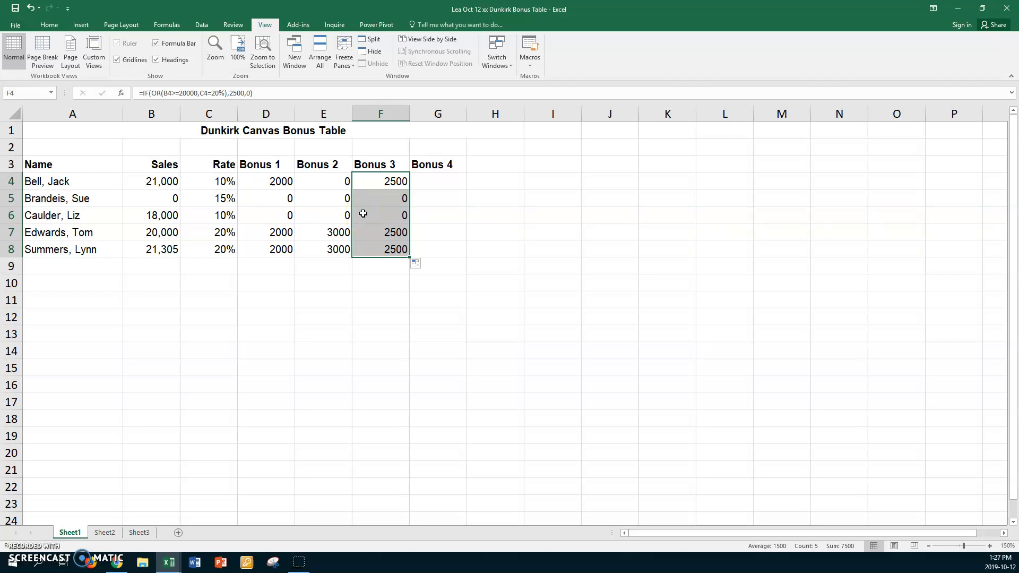
Enter =IF(NOT(B4=0),500,0) in G4 under Bonus 4 and copy the formula down to G8.
{"action": "left_click", "coordinate": [440, 182]}
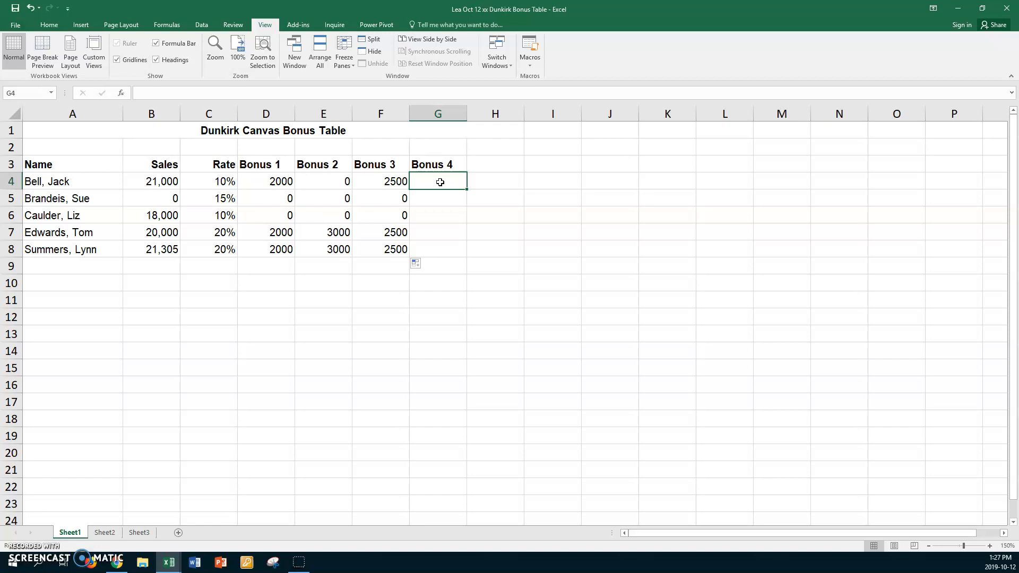
{"action": "type", "text": "="}
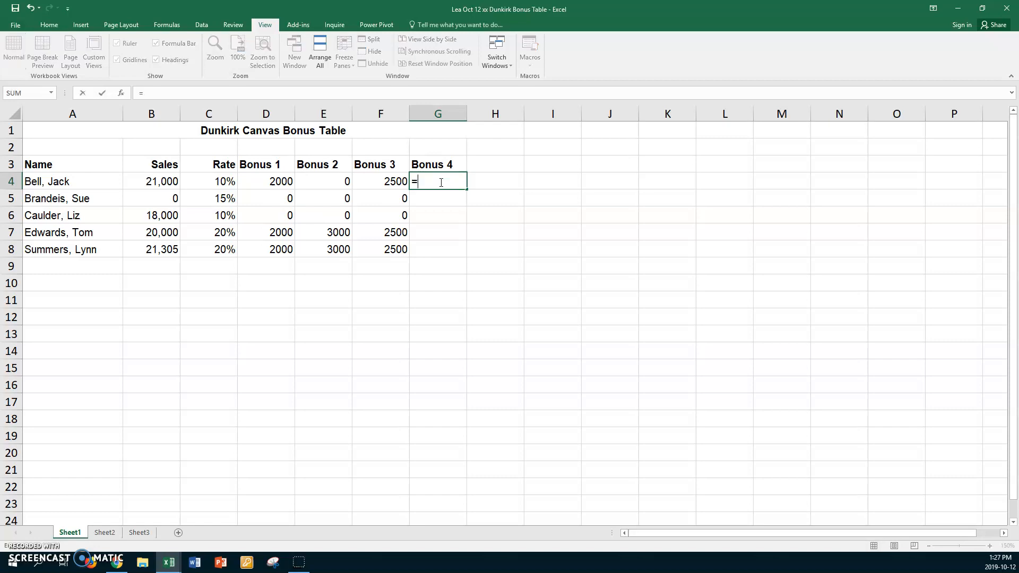
{"action": "type", "text": "if(not"}
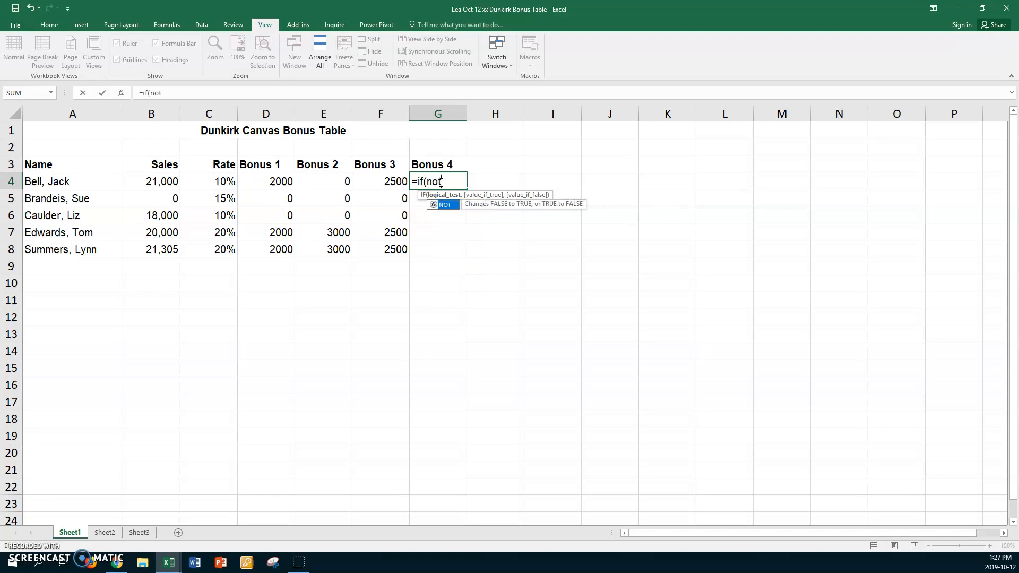
{"action": "type", "text": "("}
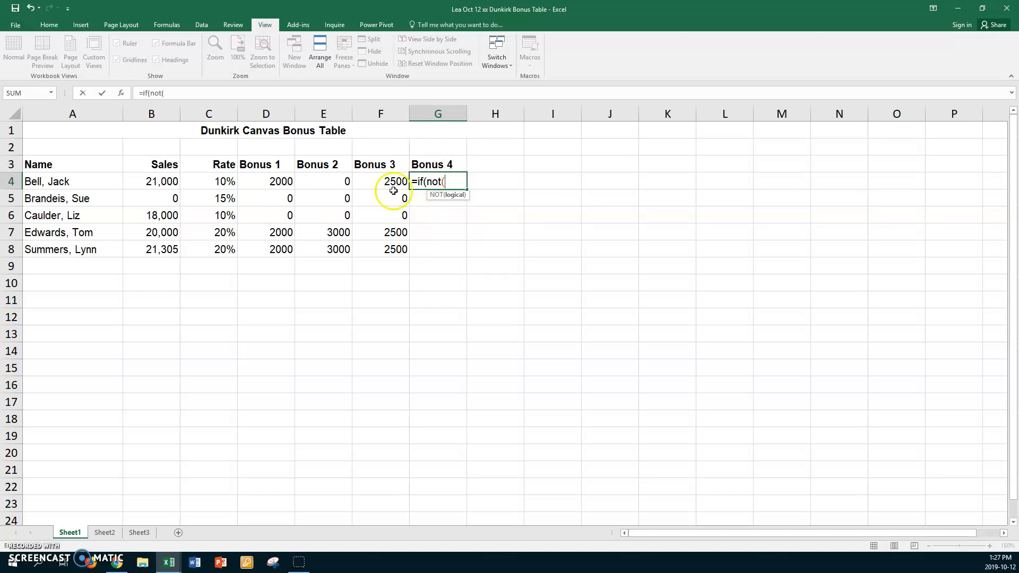
{"action": "left_click", "coordinate": [146, 179]}
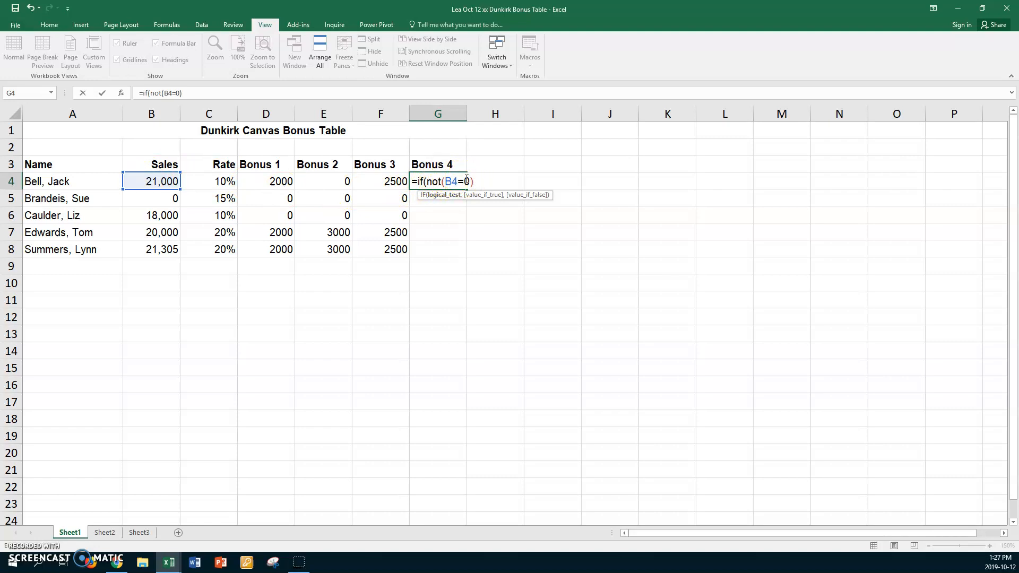
{"action": "type", "text": ","}
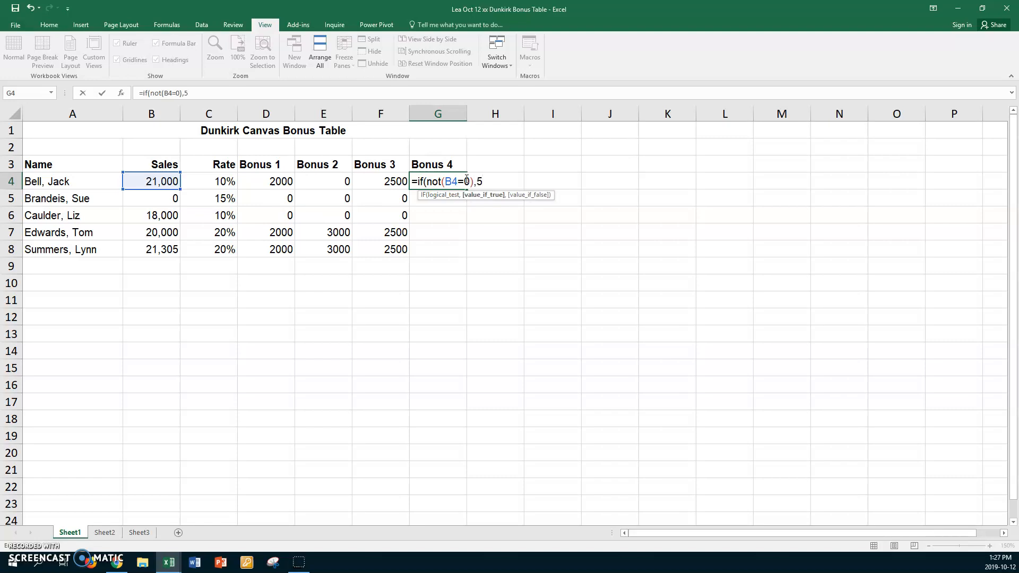
{"action": "type", "text": "500,0"}
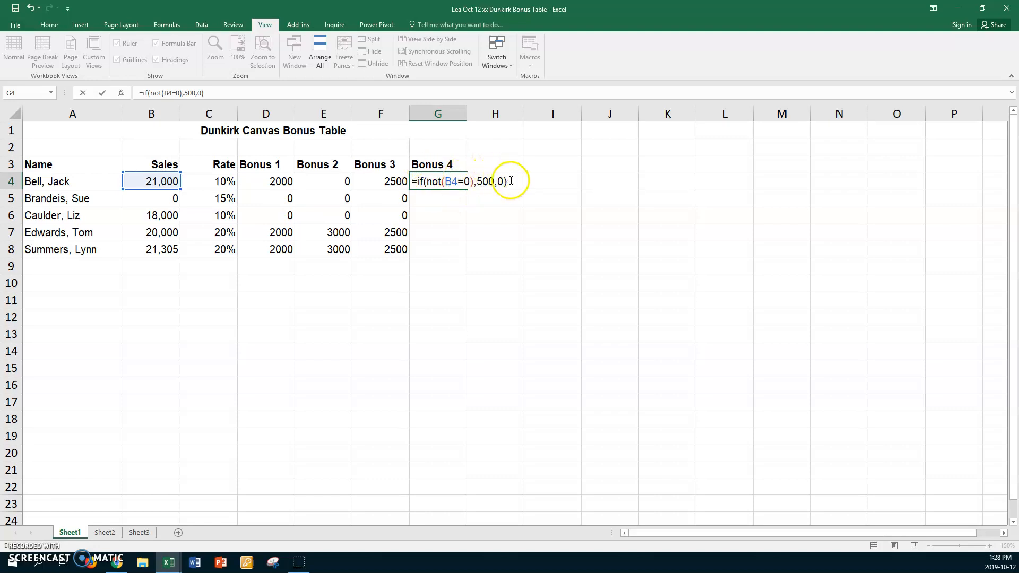
{"action": "key", "text": "Return"}
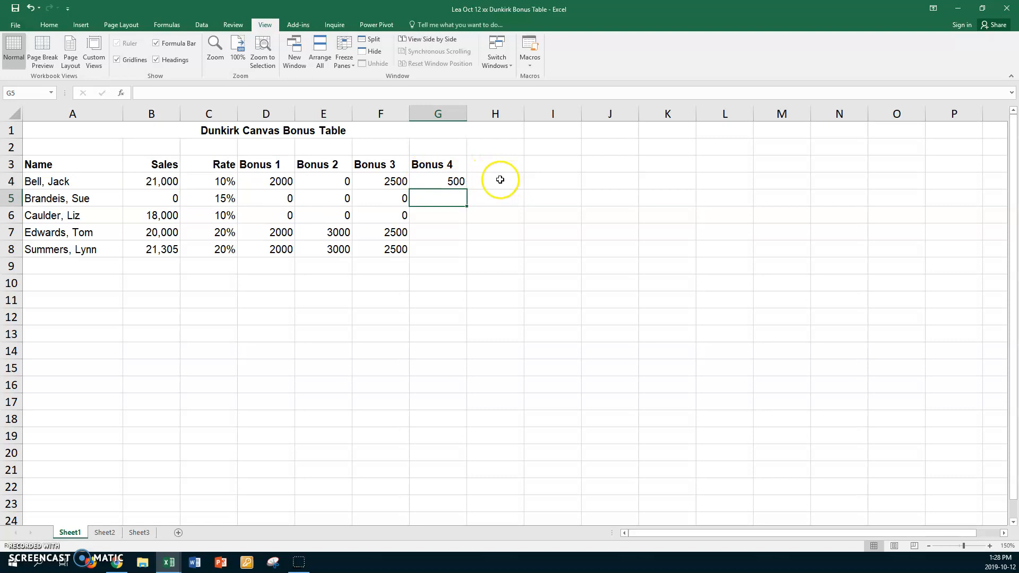
{"action": "left_click", "coordinate": [441, 182]}
{"action": "left_click_drag", "start_coordinate": [466, 190], "coordinate": [455, 255]}
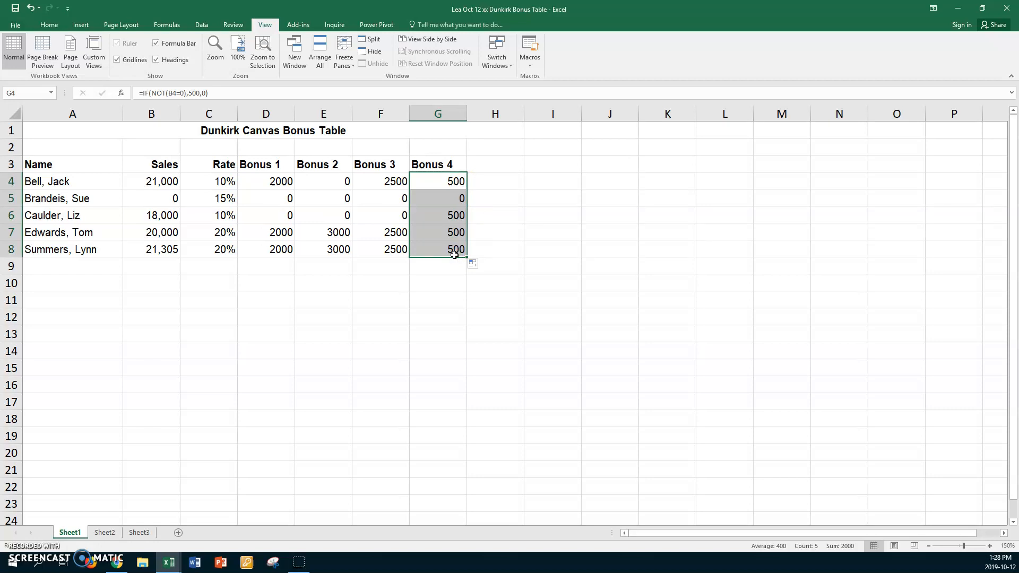
{"action": "left_click", "coordinate": [433, 197]}
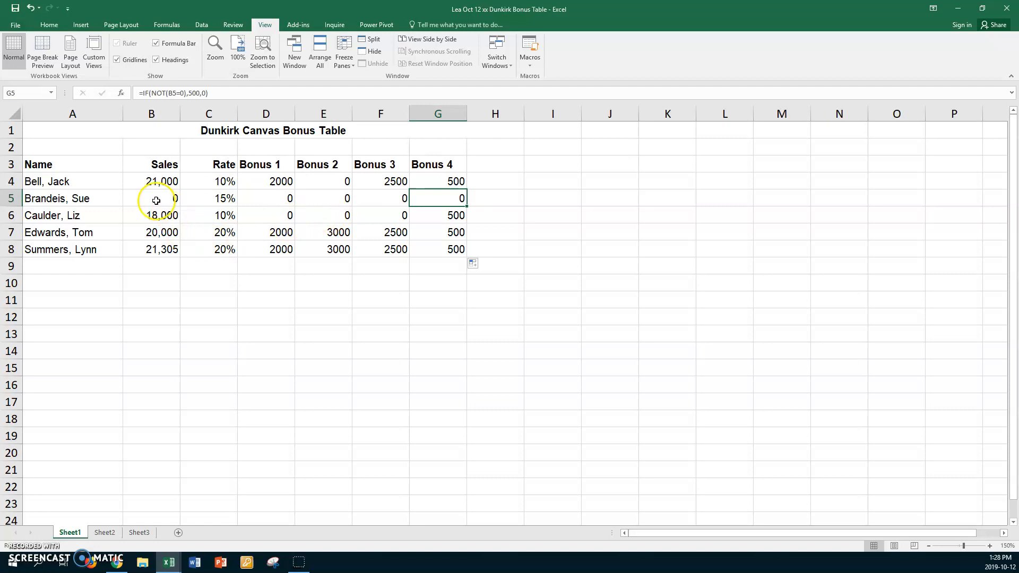
Format B4:B8 and D4:G8 as Accounting with 2 decimal places and no symbol, and autofit column B.
{"action": "left_click", "coordinate": [133, 189]}
{"action": "left_click_drag", "start_coordinate": [133, 189], "coordinate": [150, 243]}
{"action": "left_click_drag", "start_coordinate": [265, 183], "coordinate": [445, 247]}
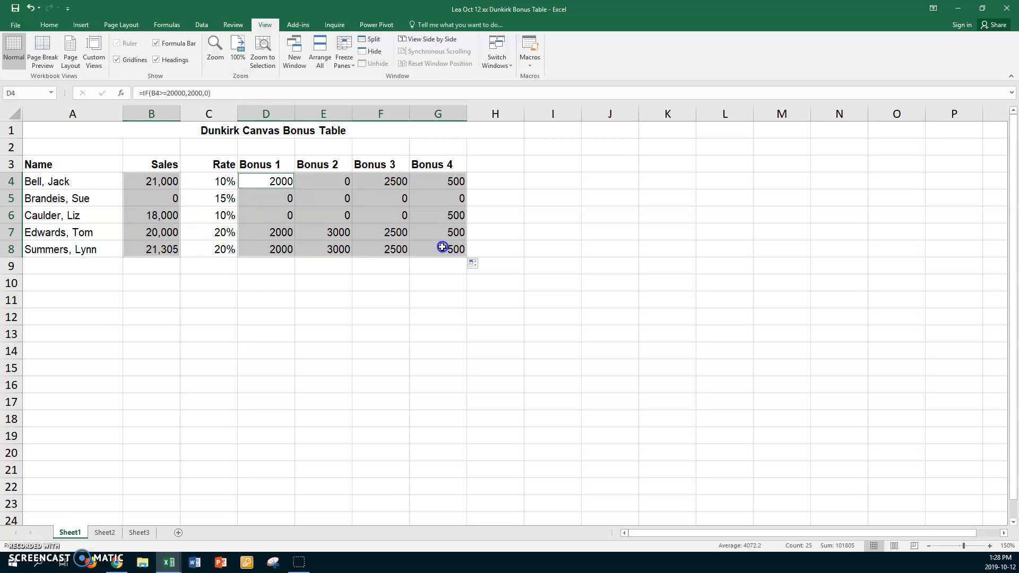
{"action": "right_click", "coordinate": [322, 197]}
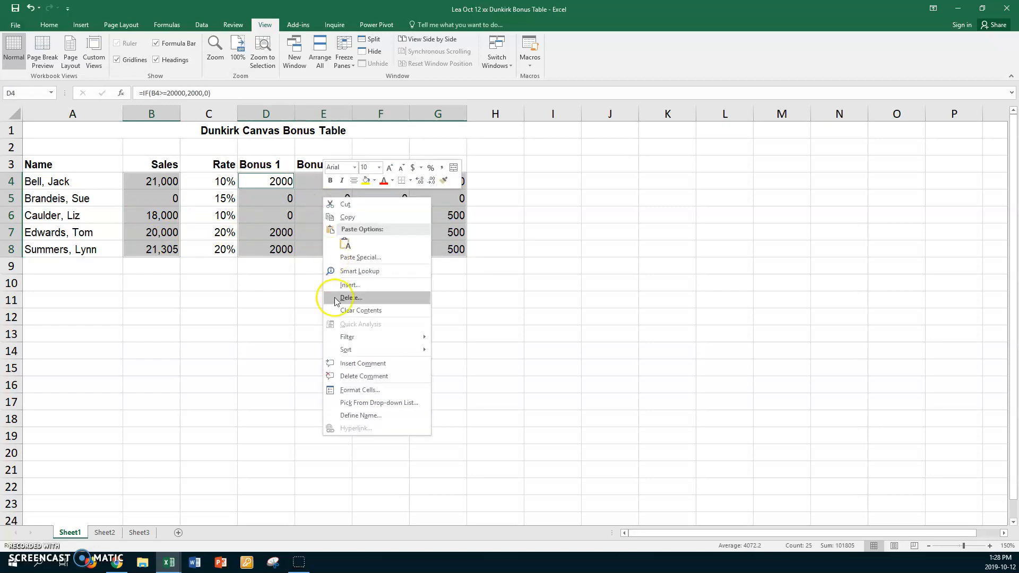
{"action": "left_click", "coordinate": [355, 390]}
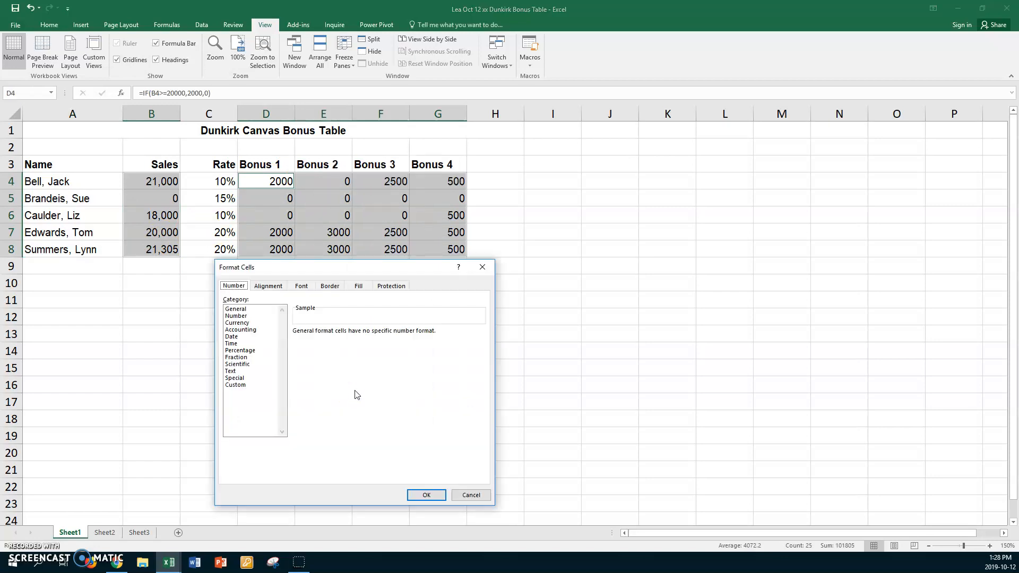
{"action": "left_click", "coordinate": [253, 330]}
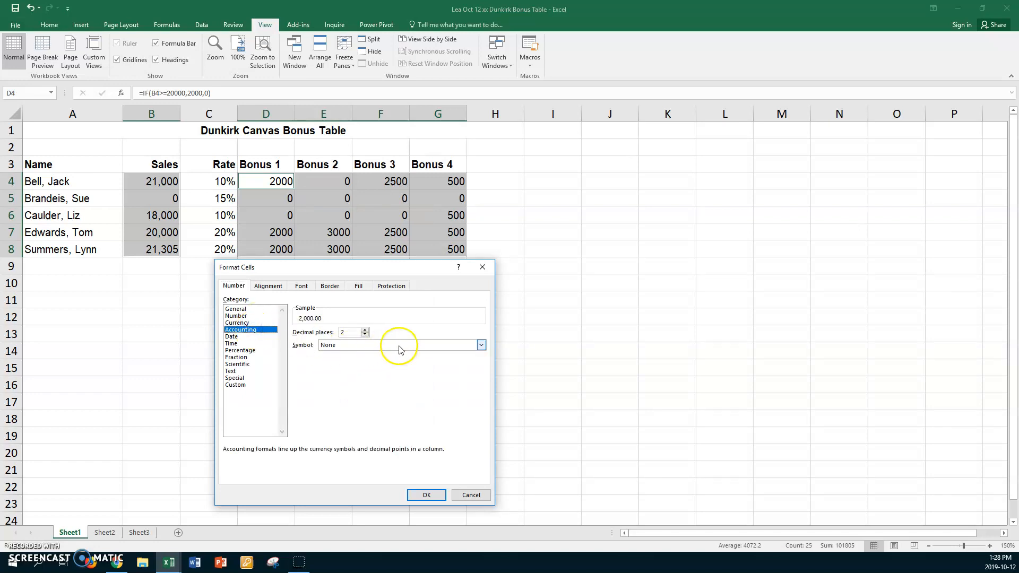
{"action": "left_click", "coordinate": [413, 494]}
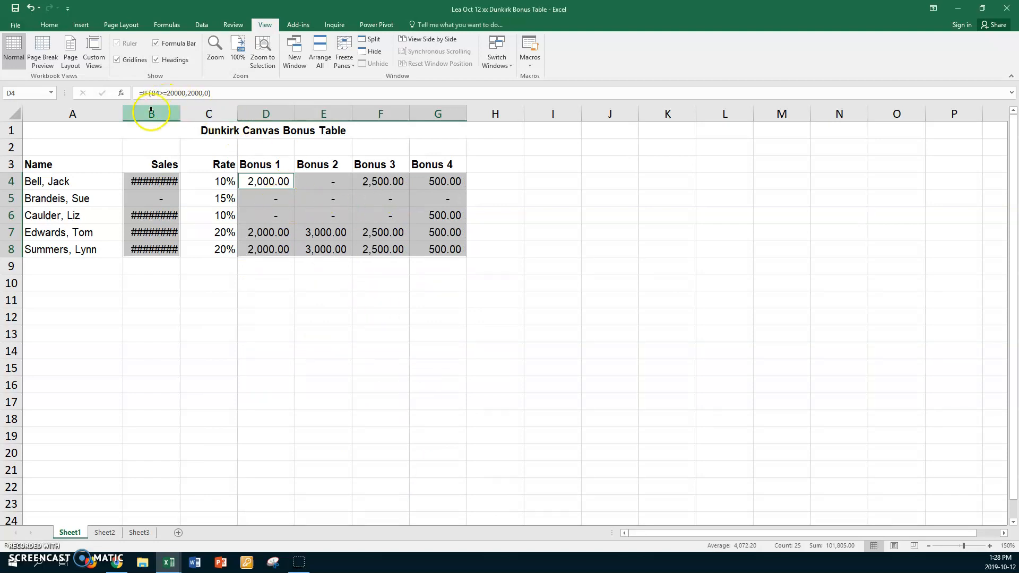
{"action": "double_click", "coordinate": [180, 118]}
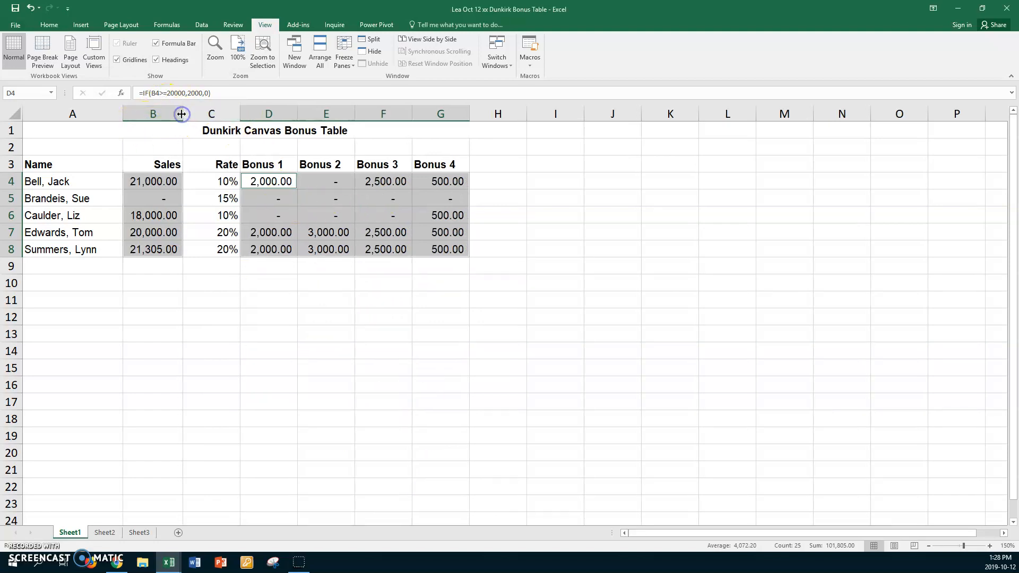
Apply the $ accounting symbol to B4 and D4:G4 in the first data row, and autofit columns D and F.
{"action": "left_click", "coordinate": [139, 181]}
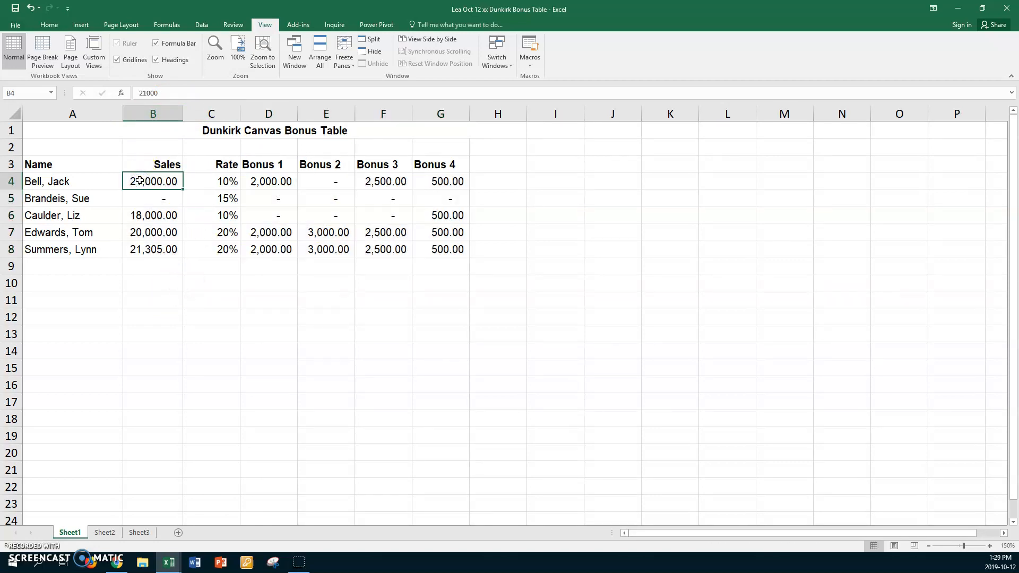
{"action": "left_click_drag", "start_coordinate": [260, 181], "coordinate": [432, 180]}
{"action": "right_click", "coordinate": [417, 180]}
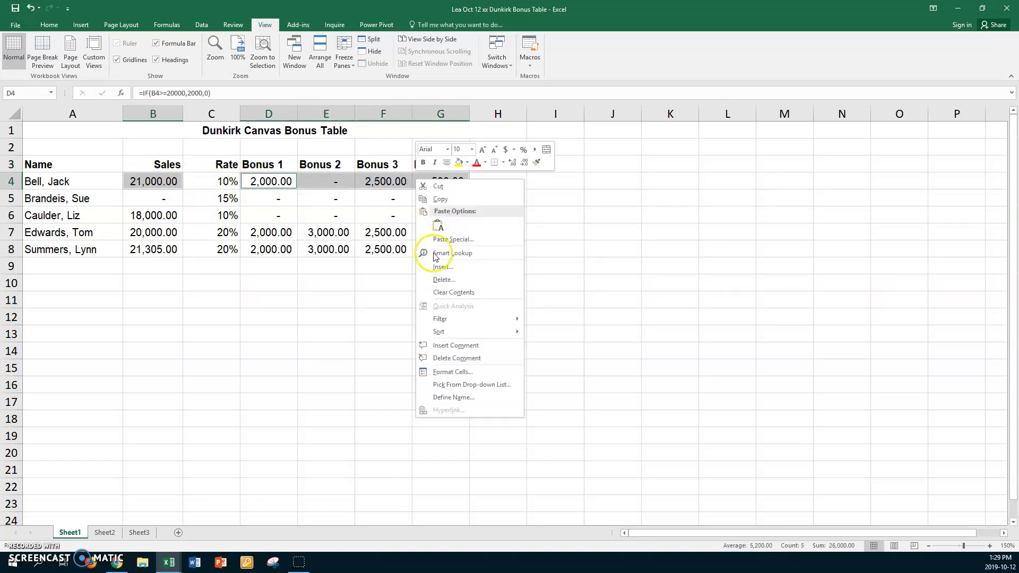
{"action": "left_click", "coordinate": [440, 372]}
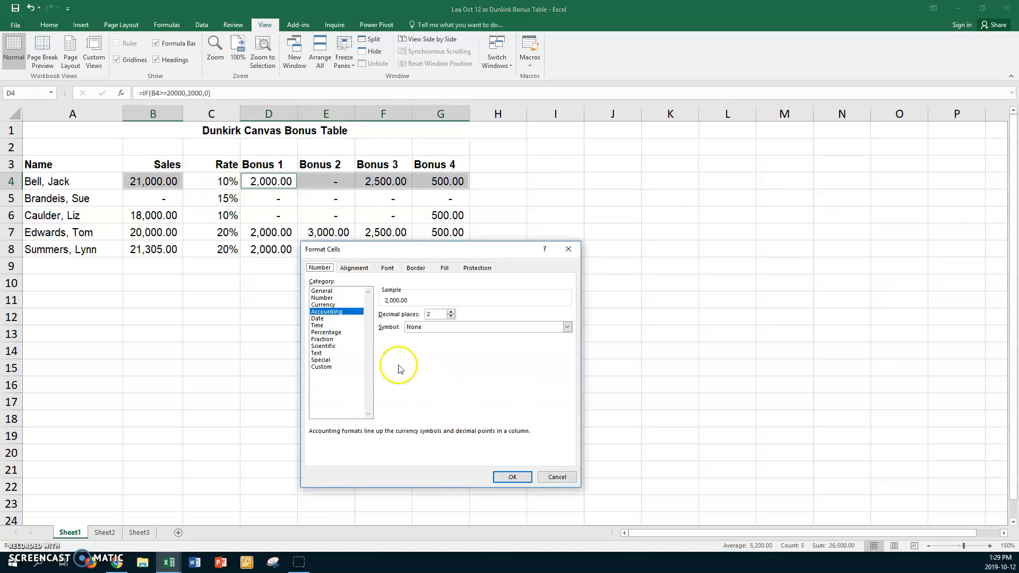
{"action": "left_click", "coordinate": [567, 327]}
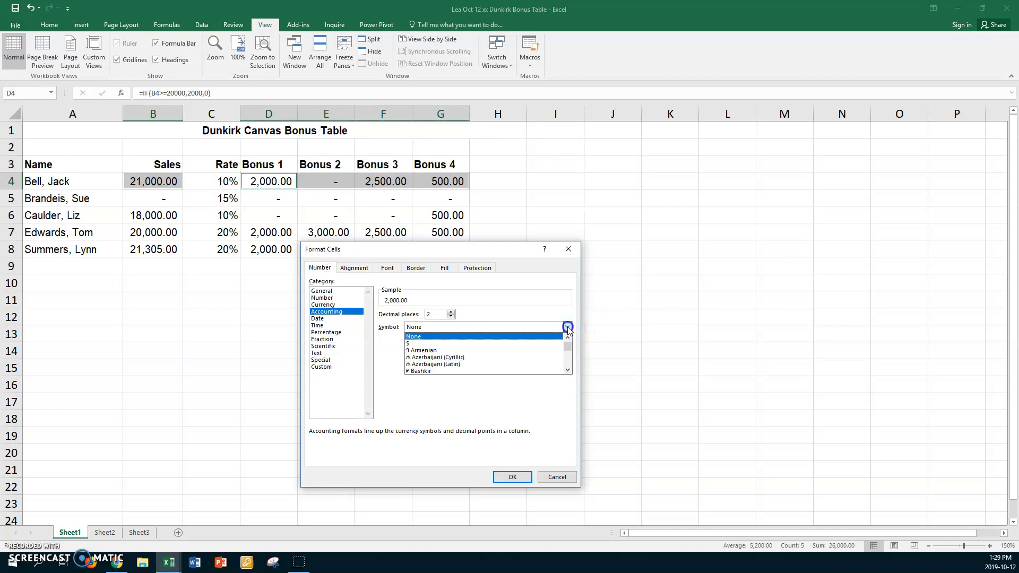
{"action": "left_click", "coordinate": [448, 343]}
{"action": "left_click", "coordinate": [512, 476]}
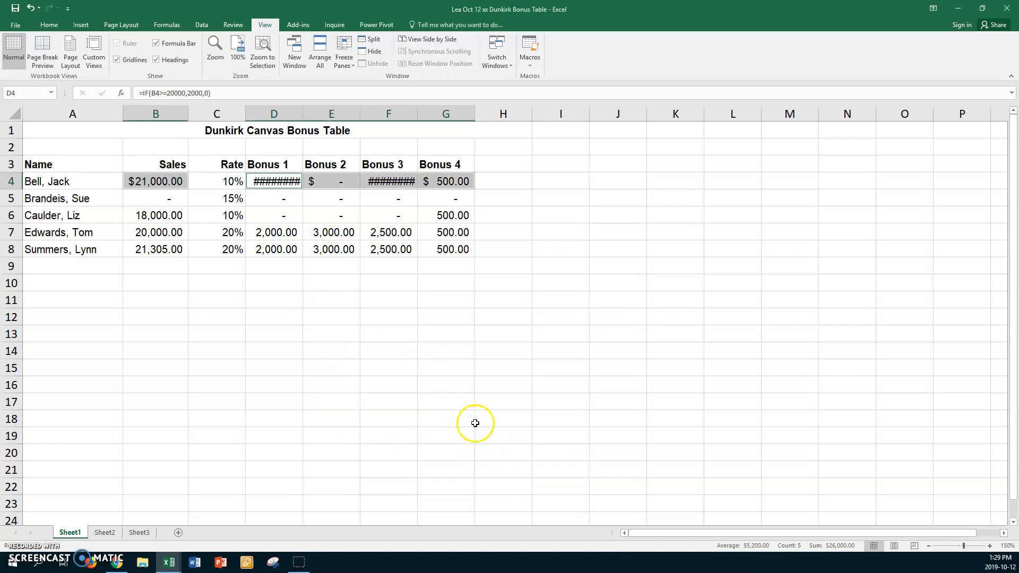
{"action": "double_click", "coordinate": [303, 114]}
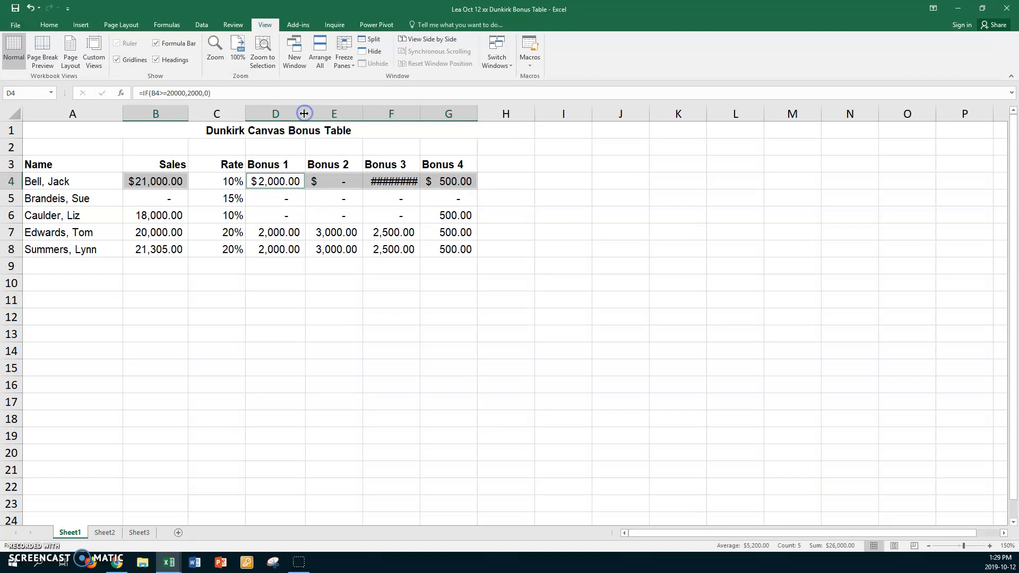
{"action": "double_click", "coordinate": [420, 113]}
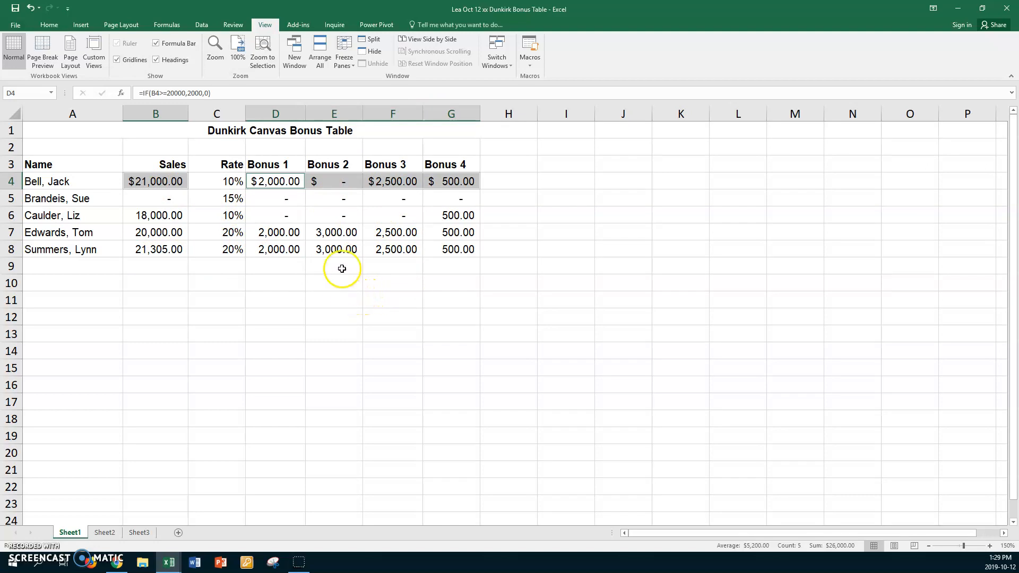
Display the sheet's formulas, narrow columns A to C, autofit columns E and F, and review the formulas in D4, E4 and F4.
{"action": "left_click", "coordinate": [148, 266]}
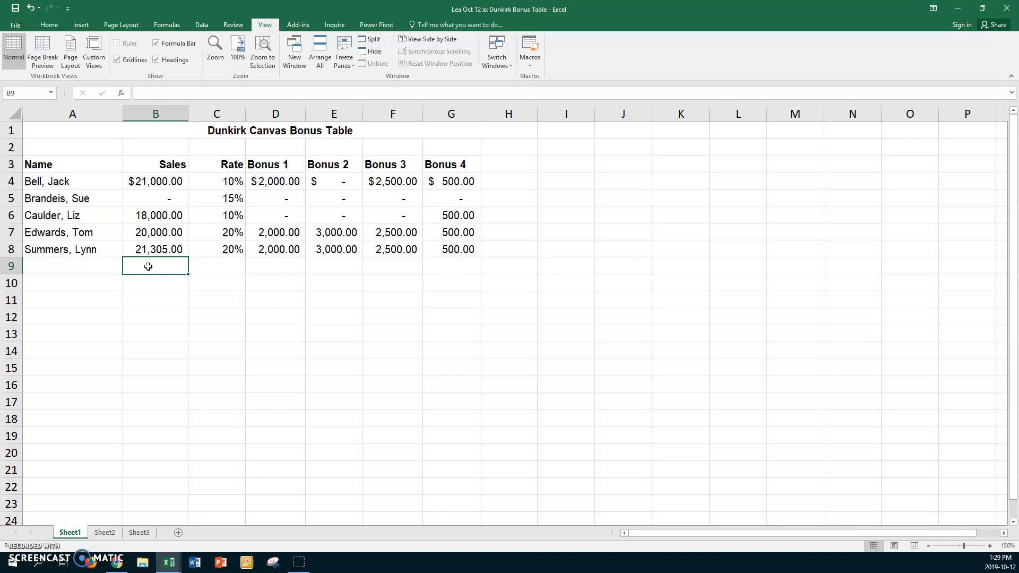
{"action": "key", "text": "ctrl+grave"}
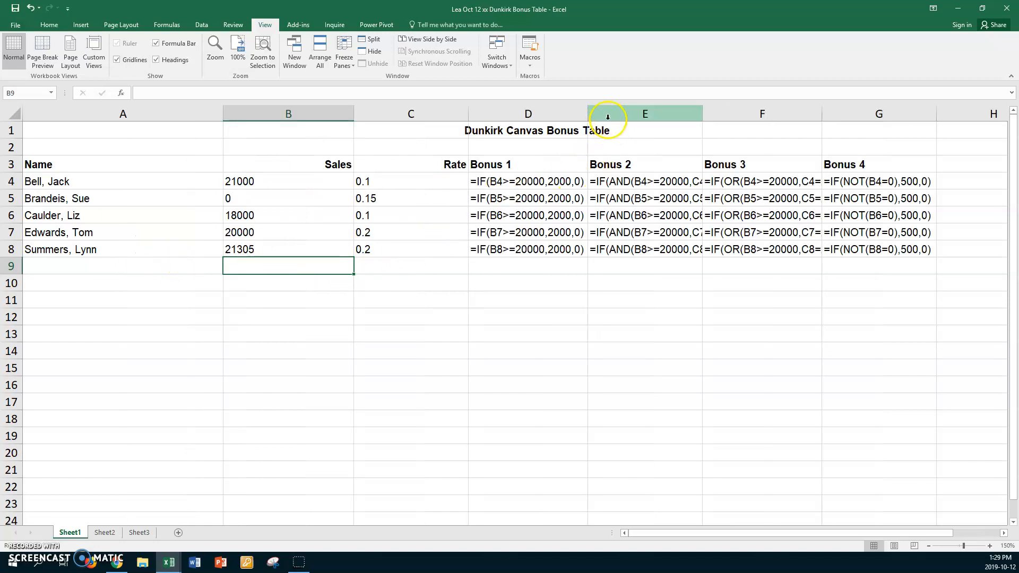
{"action": "left_click_drag", "start_coordinate": [222, 114], "coordinate": [121, 127]}
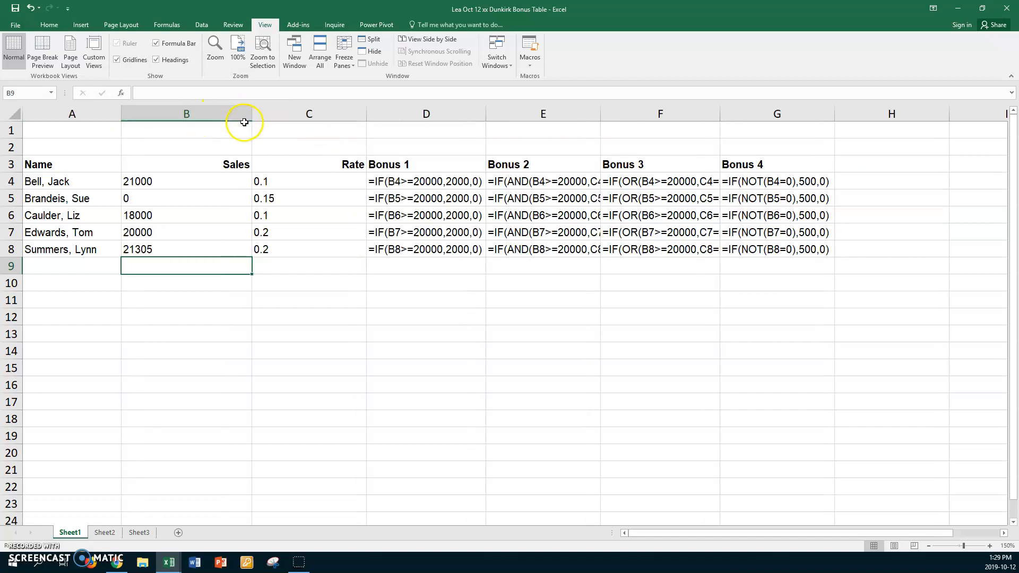
{"action": "left_click_drag", "start_coordinate": [251, 114], "coordinate": [192, 122]}
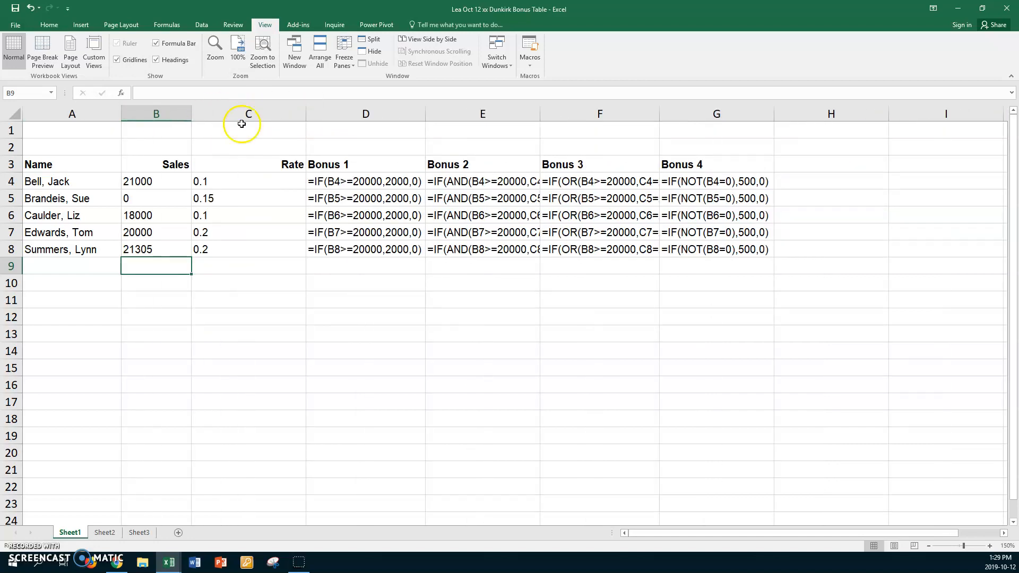
{"action": "left_click_drag", "start_coordinate": [303, 112], "coordinate": [232, 125]}
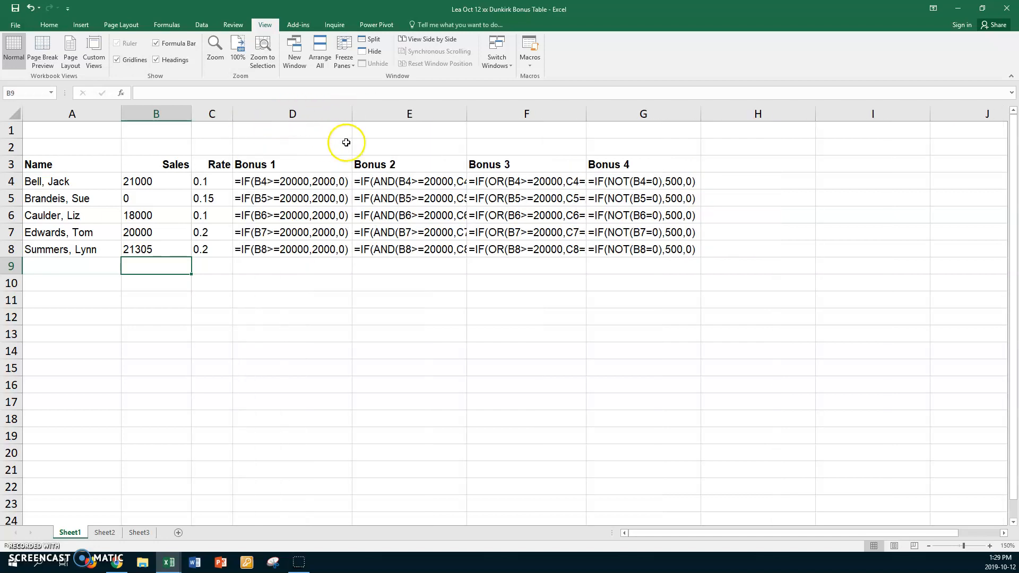
{"action": "double_click", "coordinate": [466, 112]}
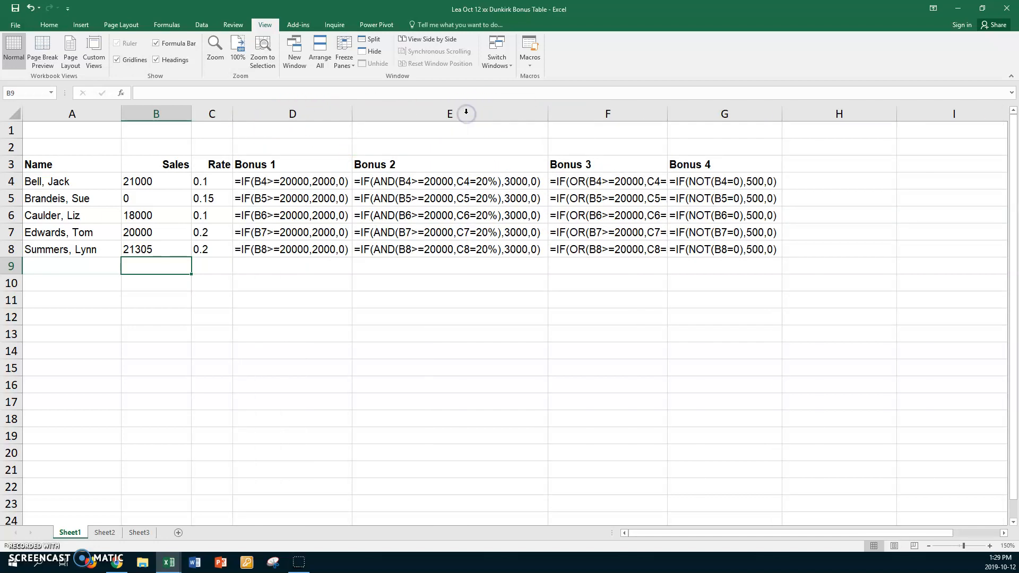
{"action": "double_click", "coordinate": [667, 113]}
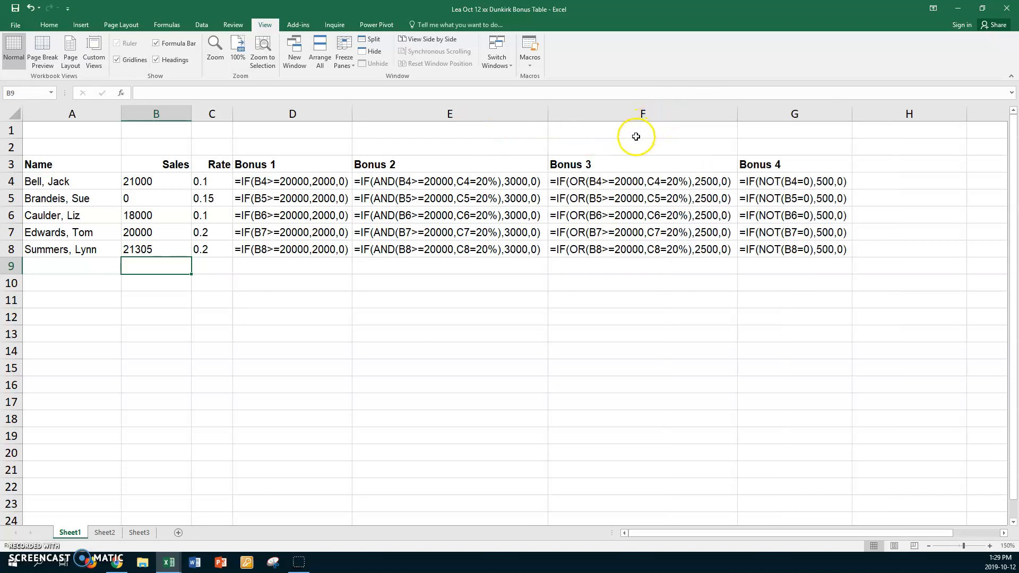
{"action": "left_click", "coordinate": [297, 183]}
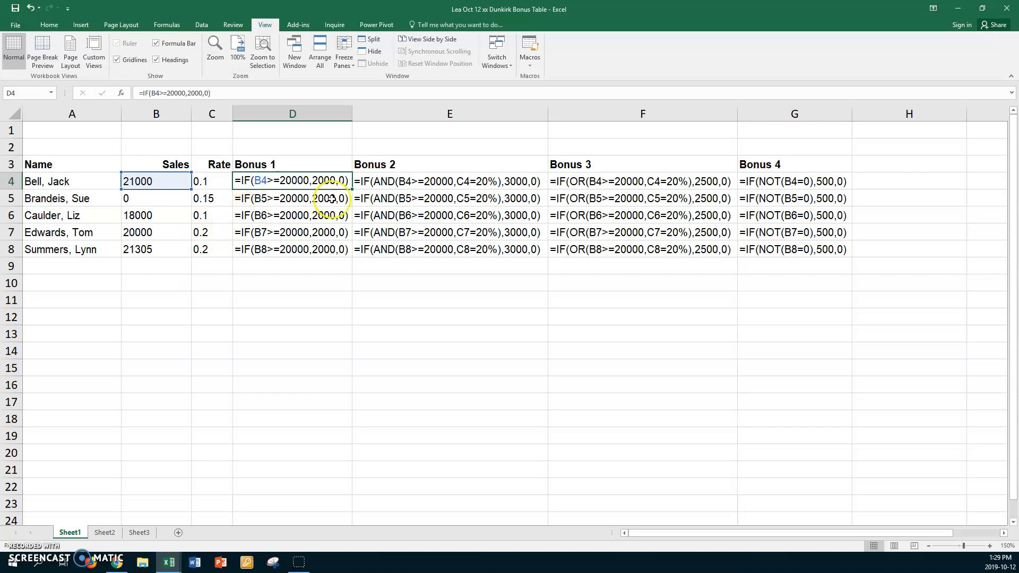
{"action": "left_click", "coordinate": [390, 182]}
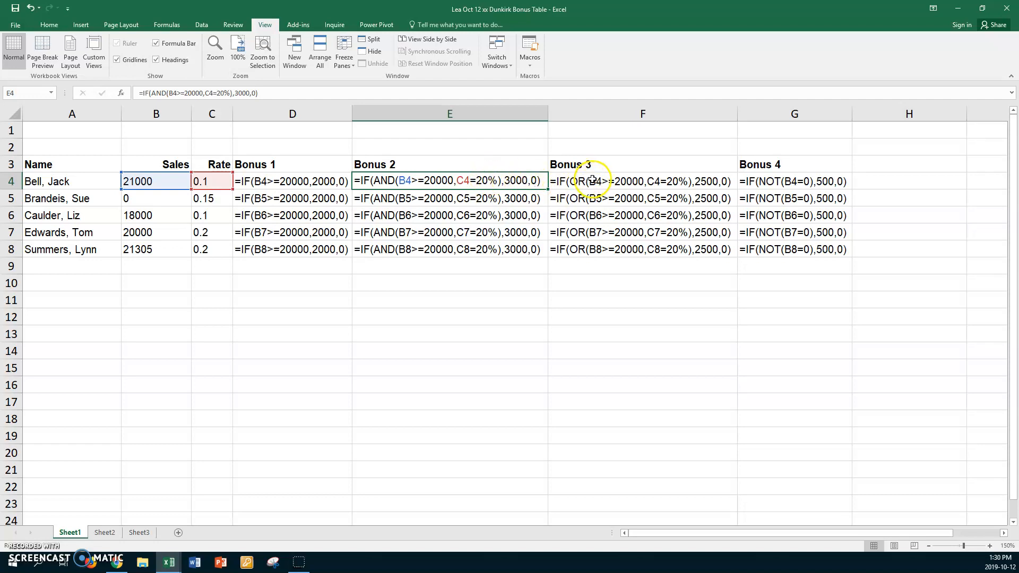
{"action": "left_click", "coordinate": [629, 183]}
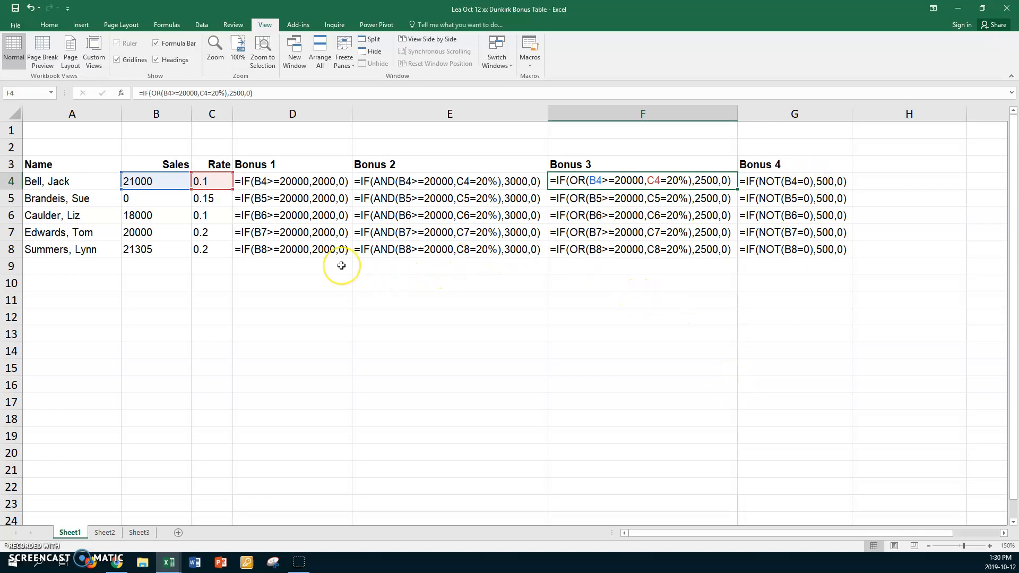
Switch the sheet back from formulas to values and autofit the Sales and Rate columns.
{"action": "key", "text": "ctrl+grave"}
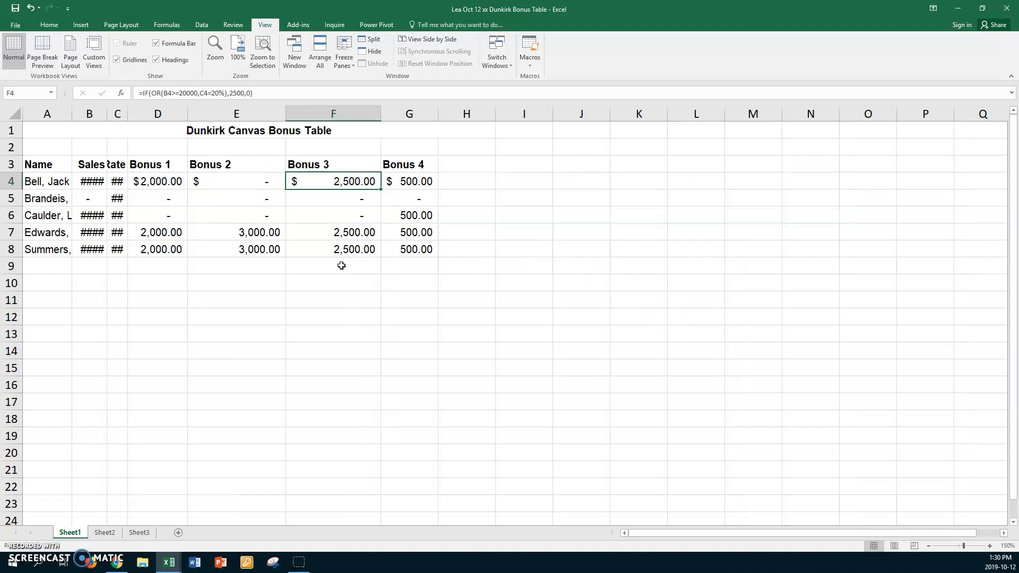
{"action": "double_click", "coordinate": [108, 114]}
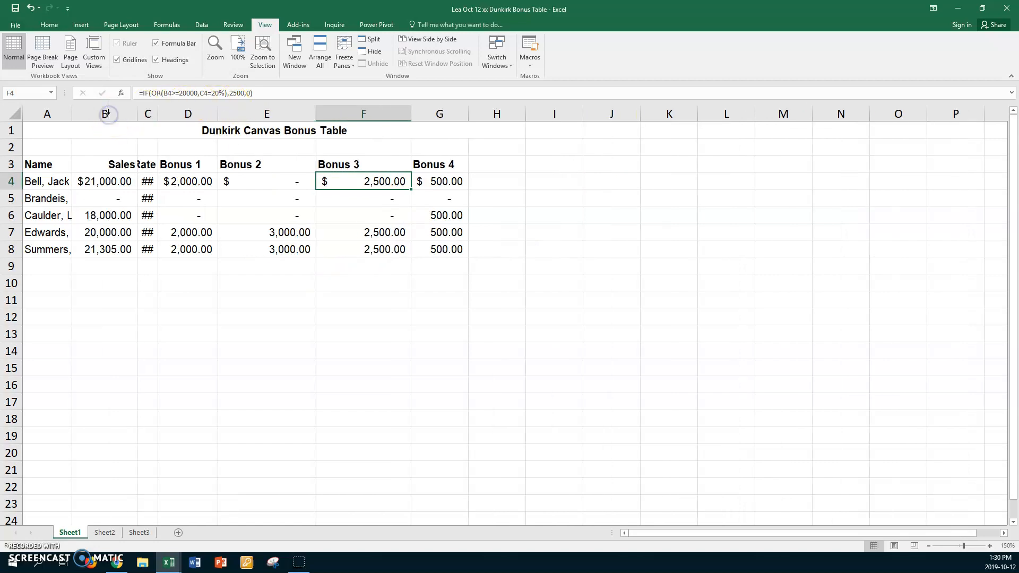
{"action": "double_click", "coordinate": [158, 114]}
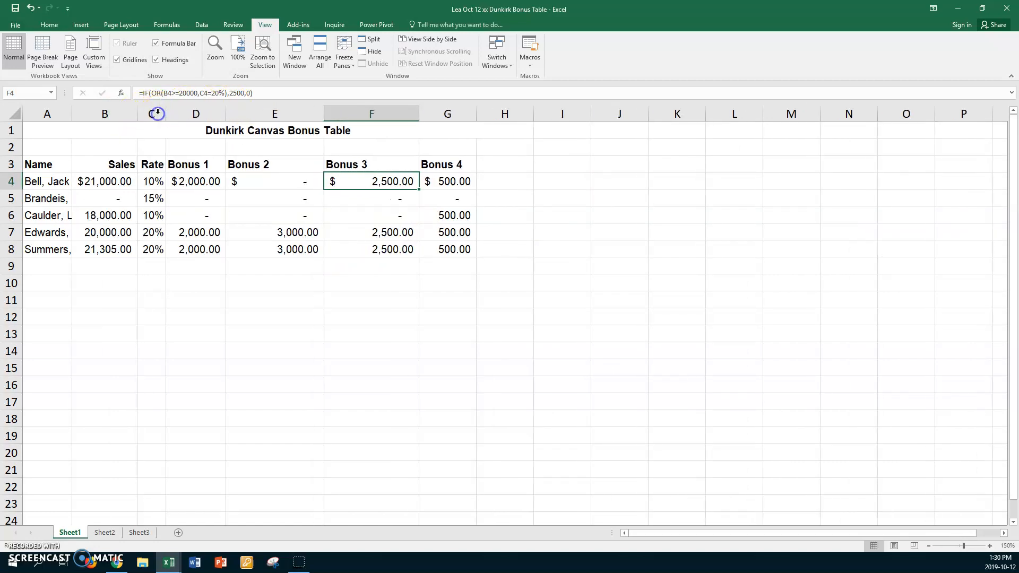
{"action": "left_click", "coordinate": [151, 265]}
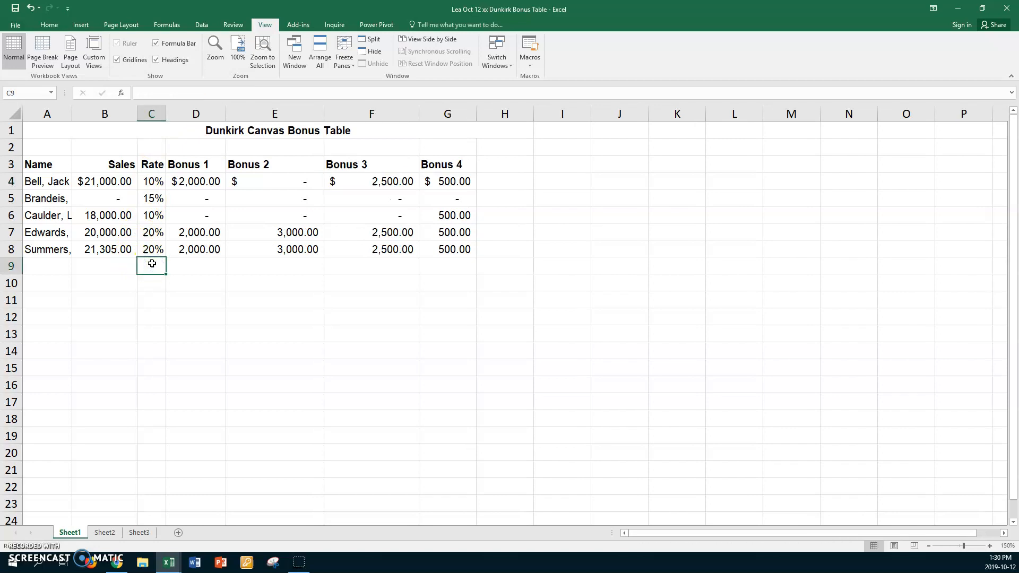